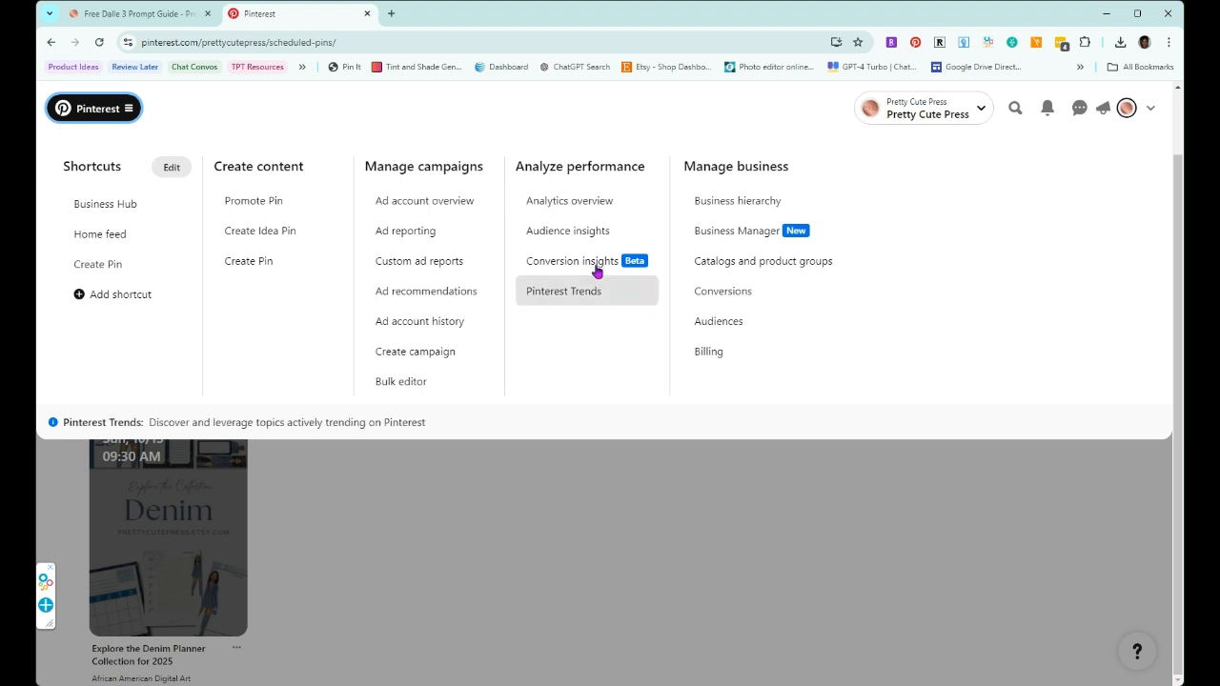
- Save the navigation shortcuts with Create Pin selected, and use that shortcut to start a new Pin
click(96, 118)
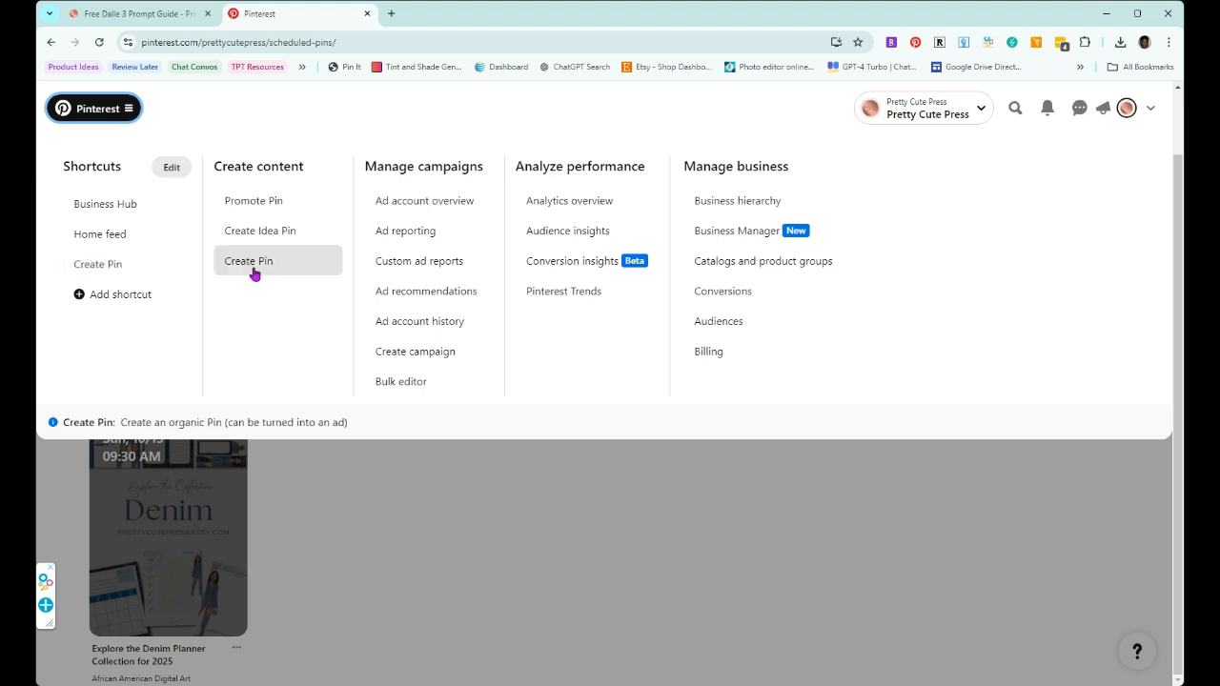
click(117, 301)
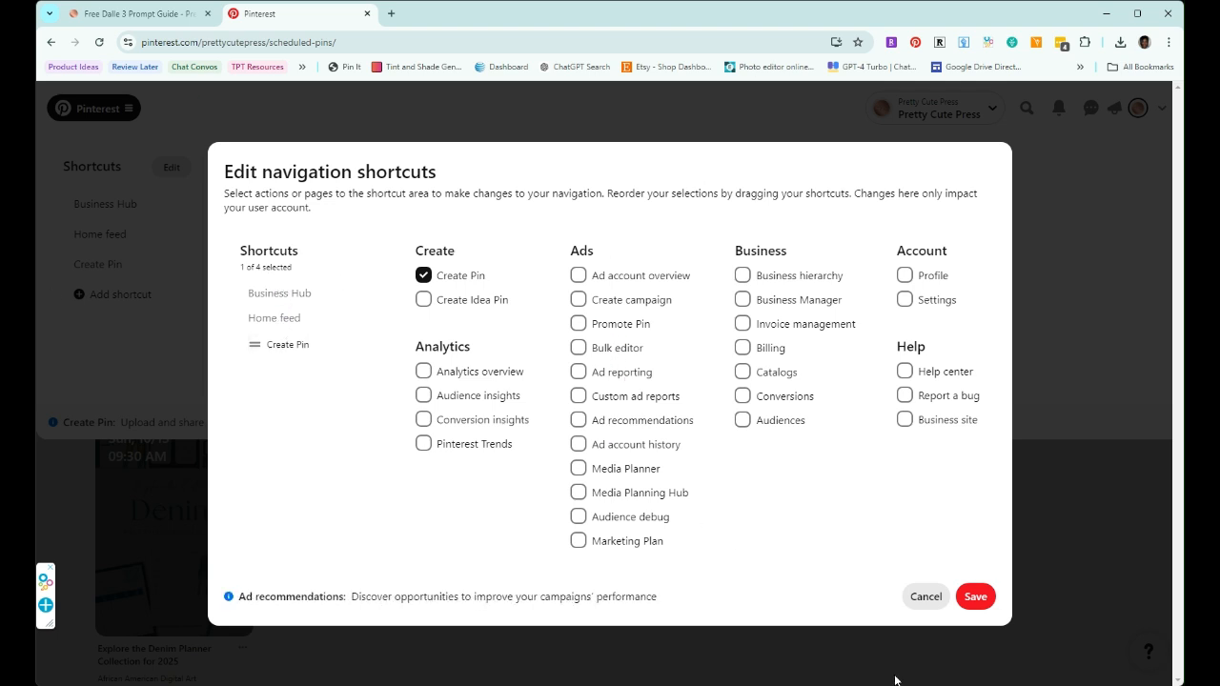
click(976, 600)
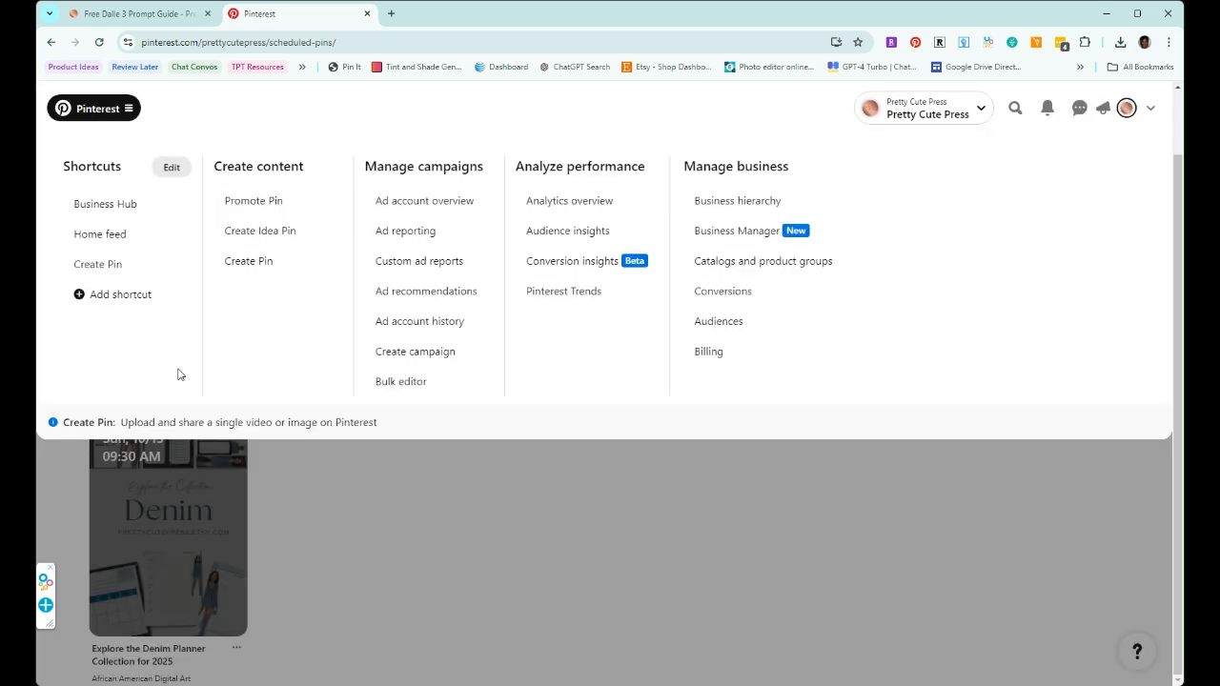
click(97, 275)
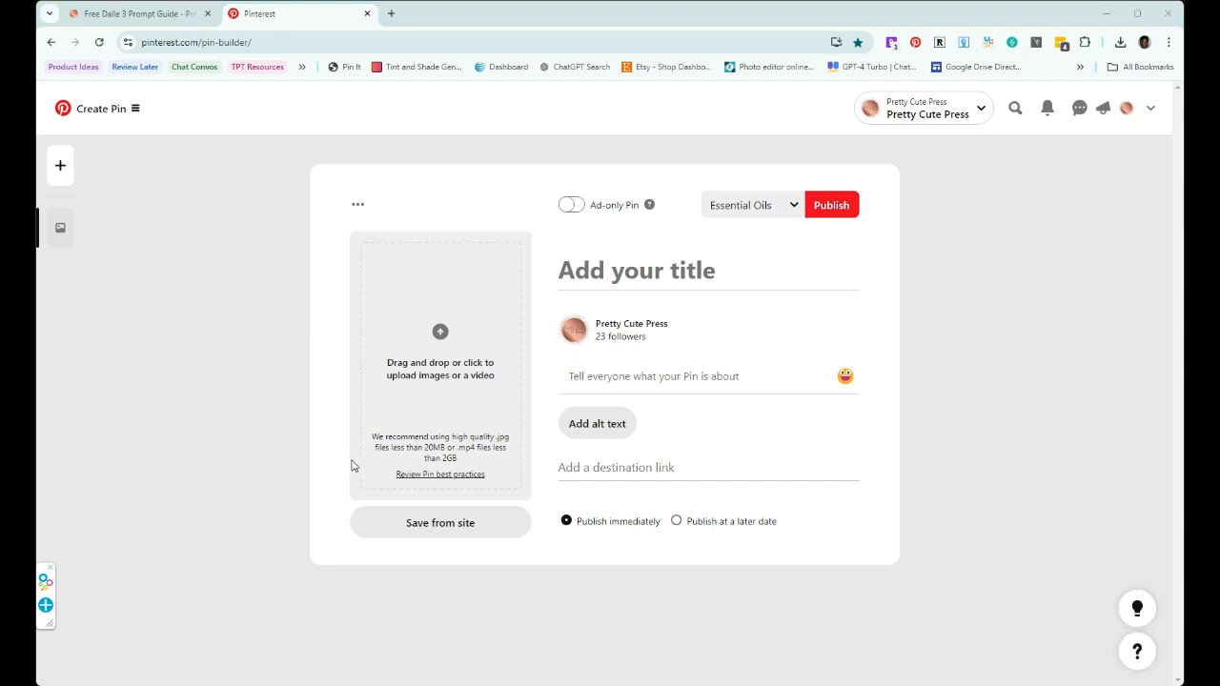
- Upload the FREE AI Prompt Guide image and title the Pin "Download Your Free AI Prompt Guide for Stunning Melanin Ar"
click(427, 278)
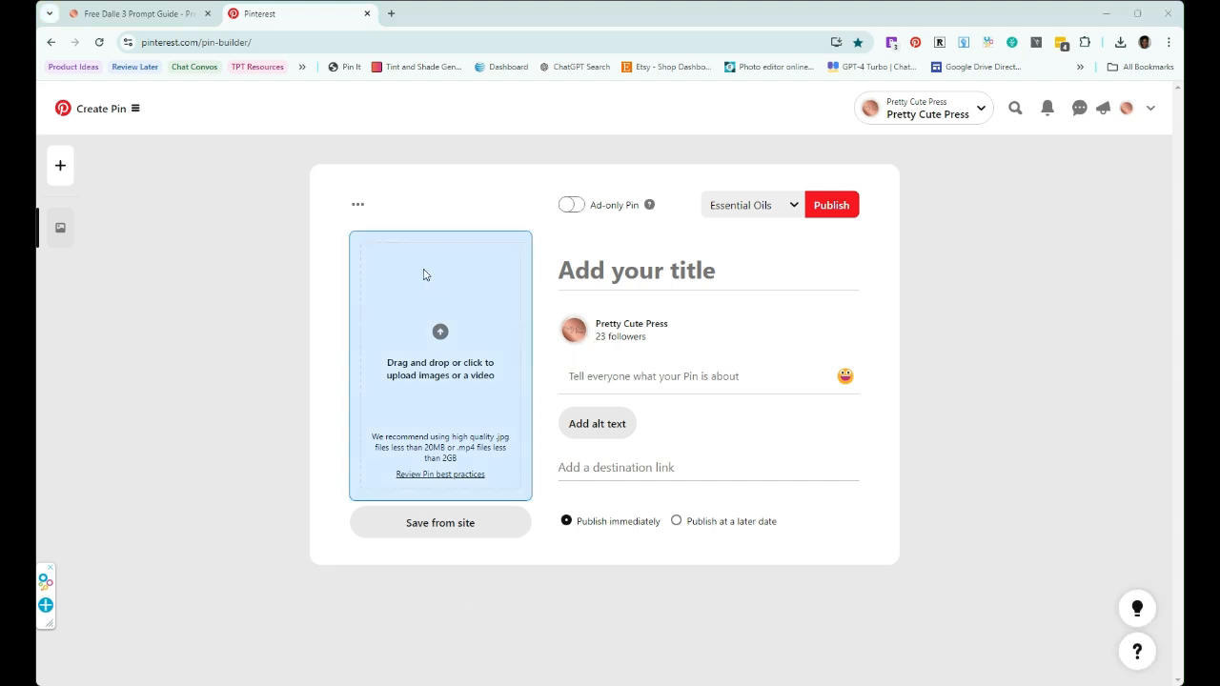
drag(424, 274, 424, 278)
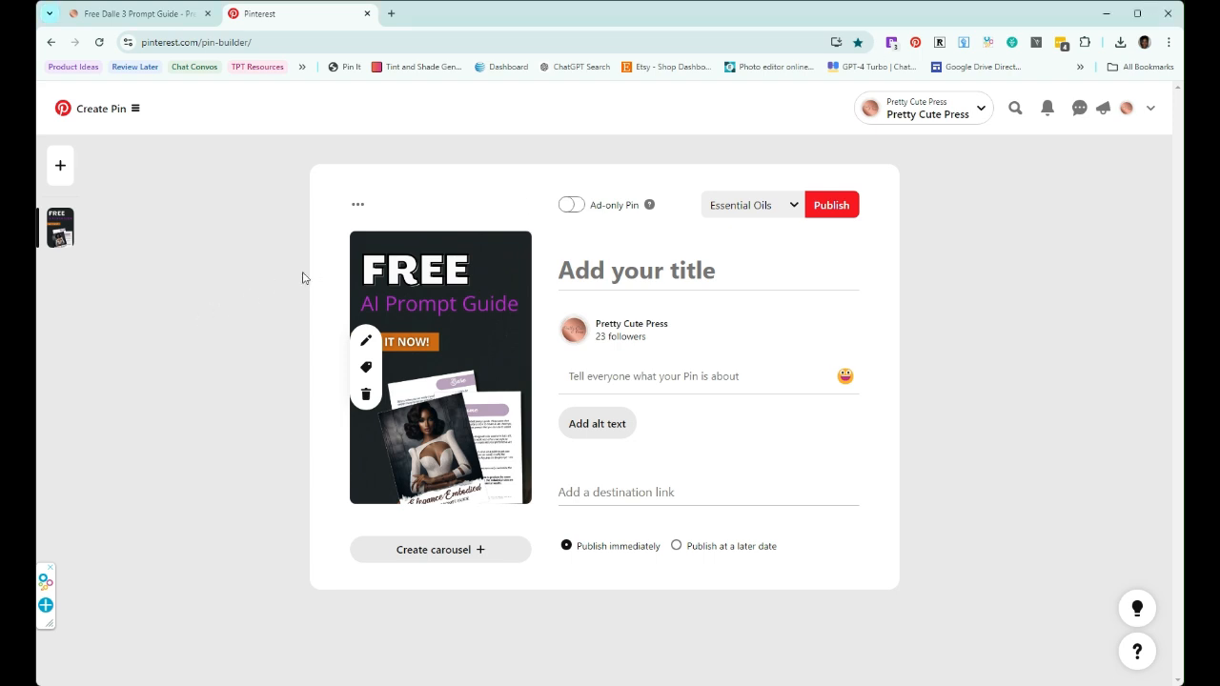
click(569, 275)
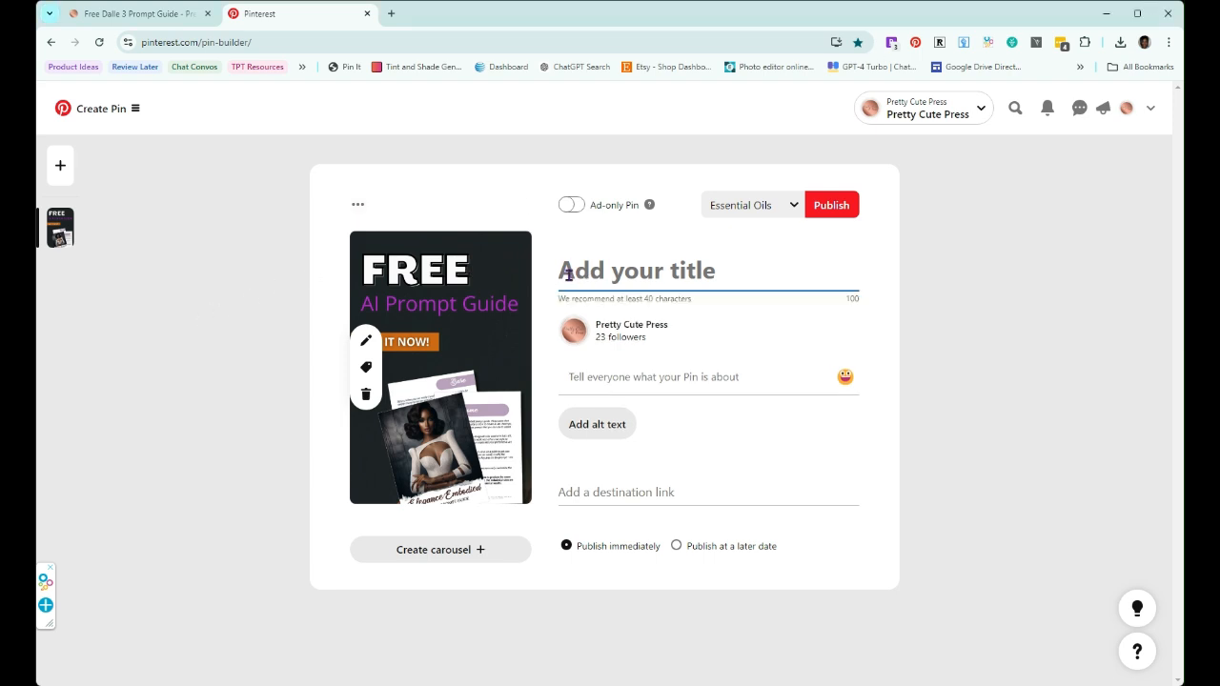
text(Download Your Free AI Prompt Guide for Stunning Melanin Ar)
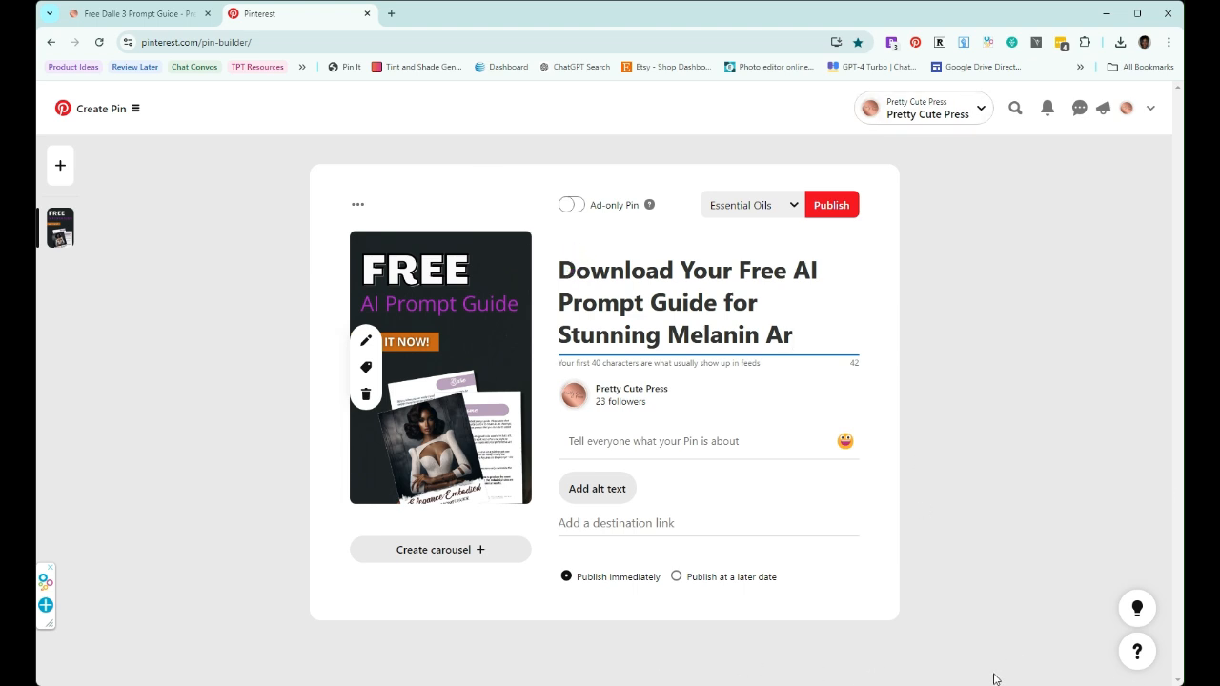
- Paste the prepared Pin description beginning "Unlock your creativity with this FREE AI prompt guide"
click(869, 636)
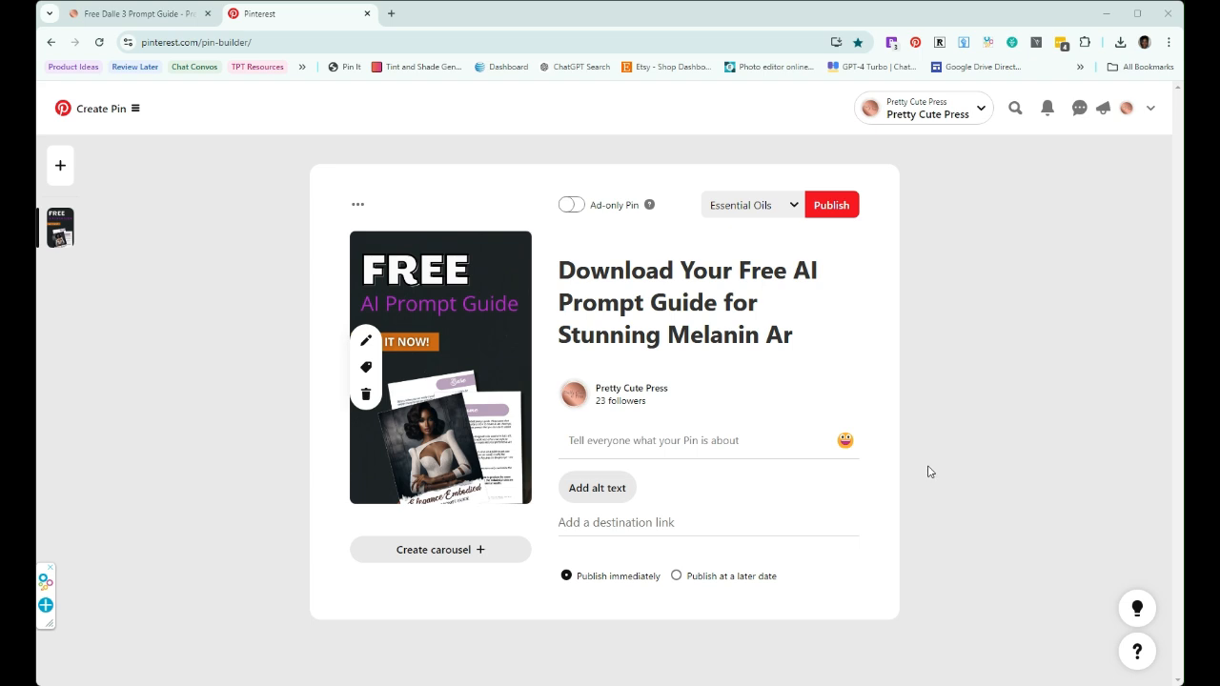
key(alt+Tab)
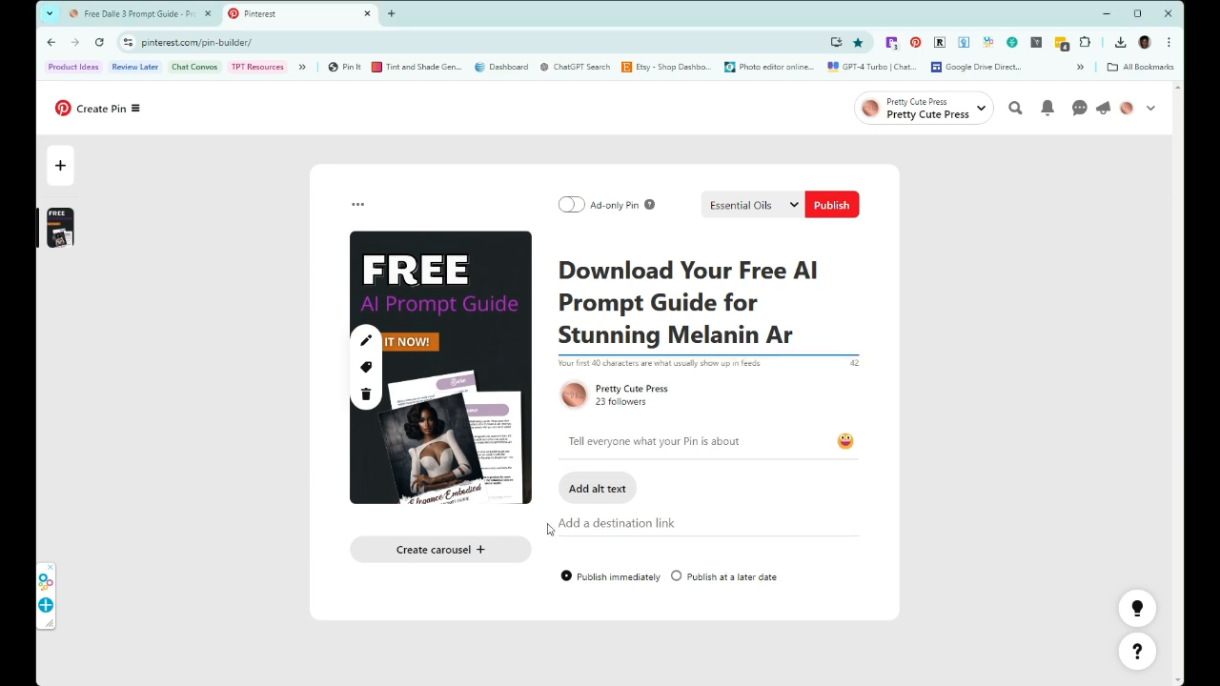
click(577, 441)
key(ctrl+v)
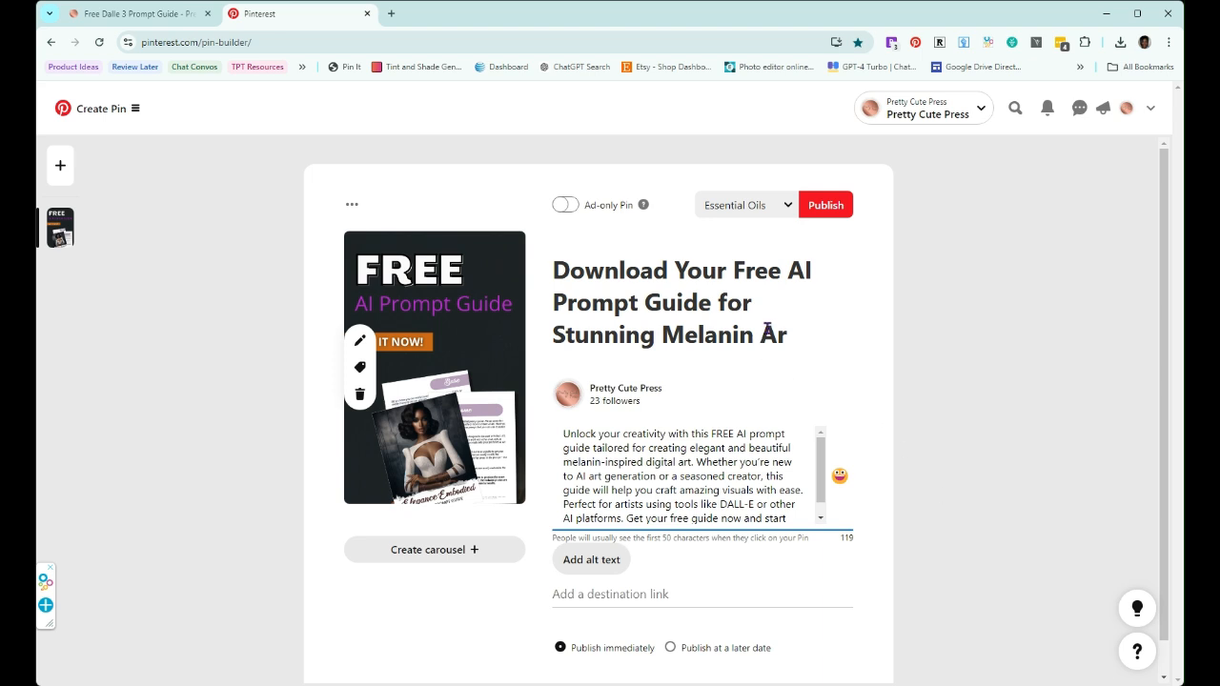
- Reword the Pin title to "Download Your Free AI Prompt Guide & Start Creating Stunning Melanin Art"
click(788, 336)
text(t)
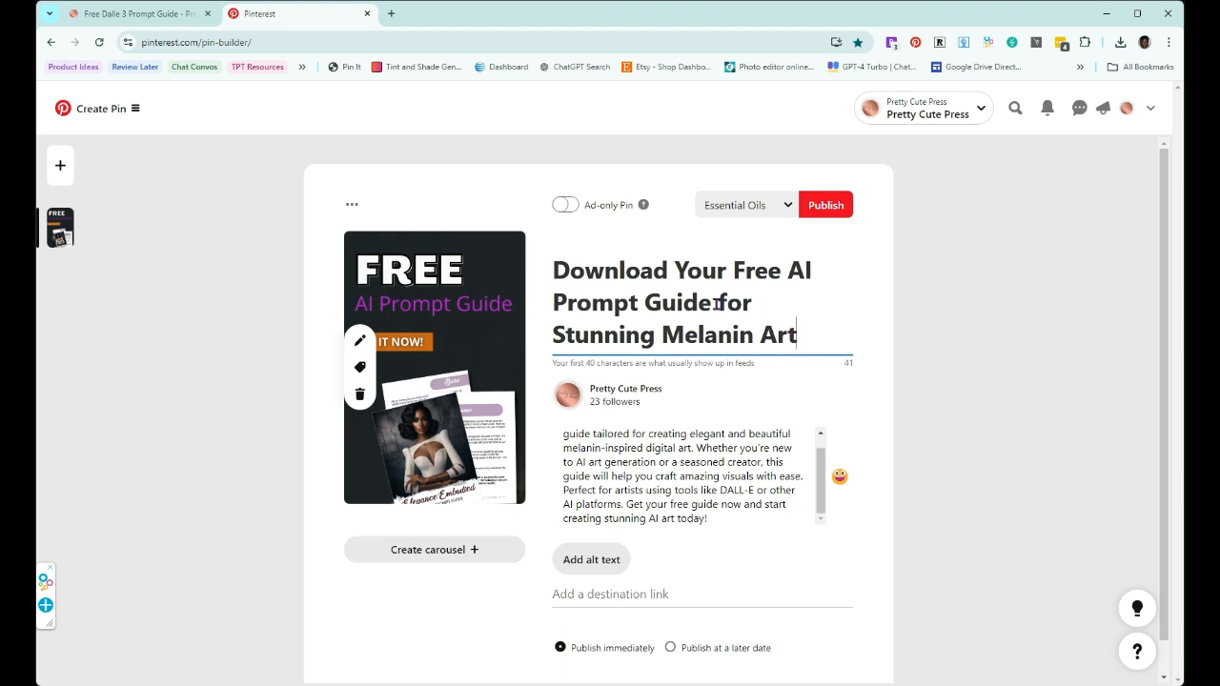
drag(757, 303, 548, 308)
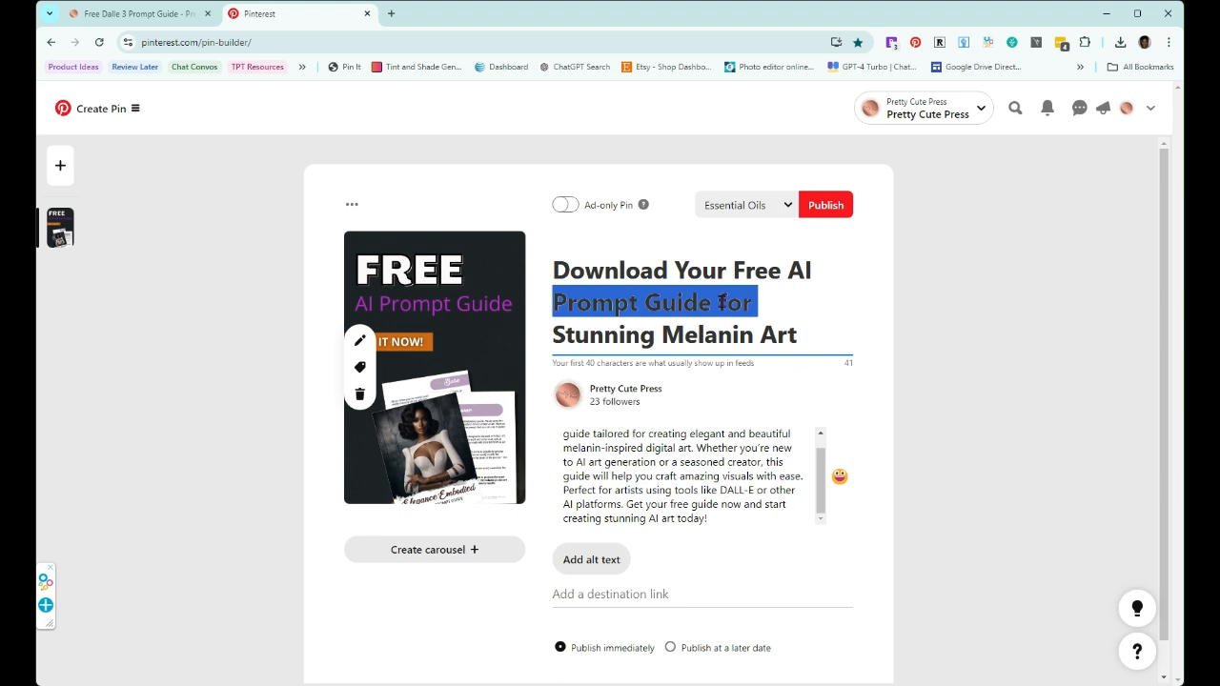
drag(718, 303, 760, 306)
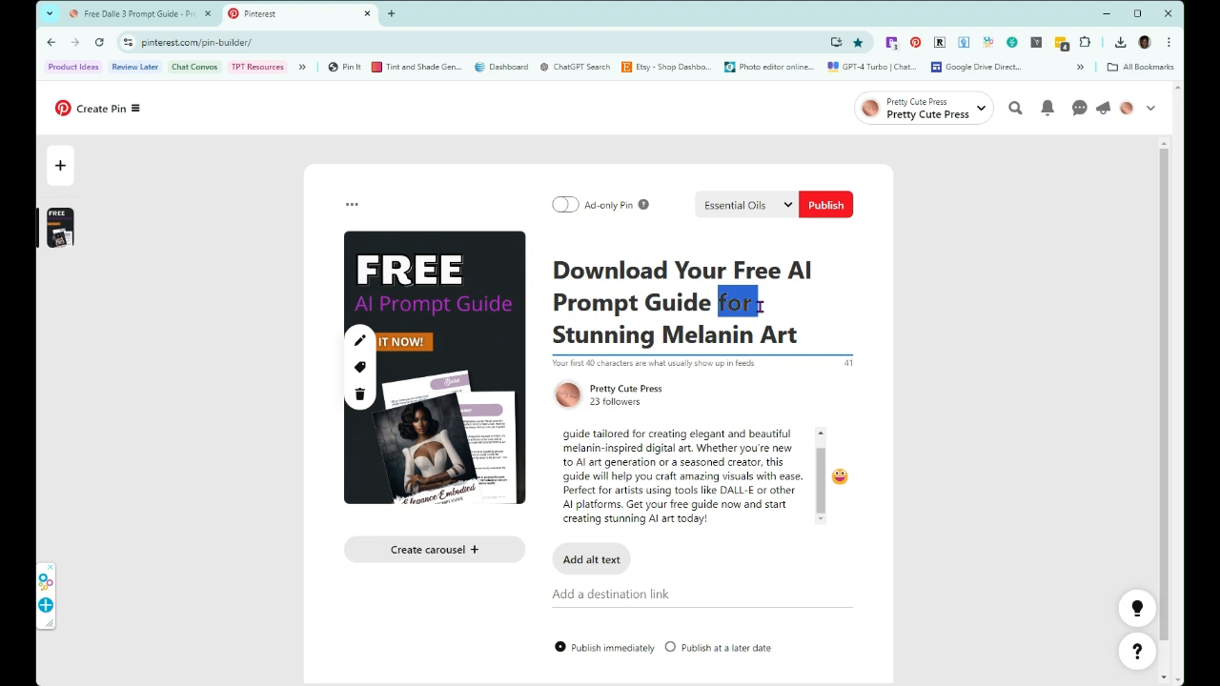
text(& S)
text(tart Cre)
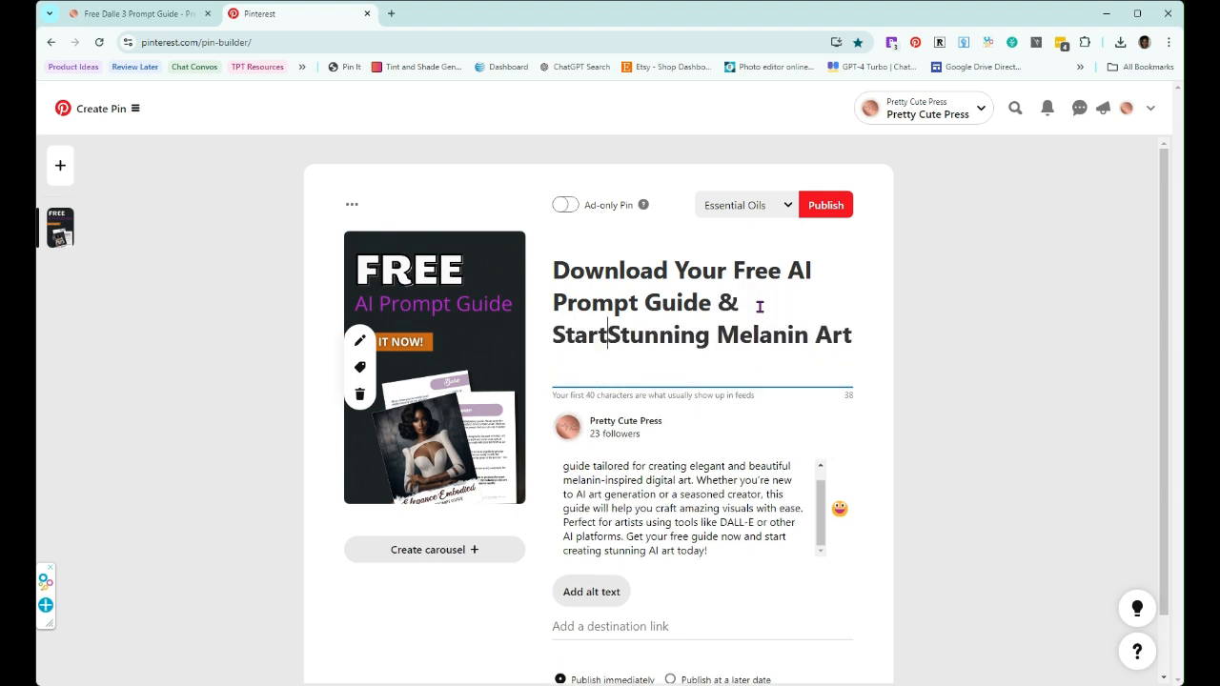
text(ating)
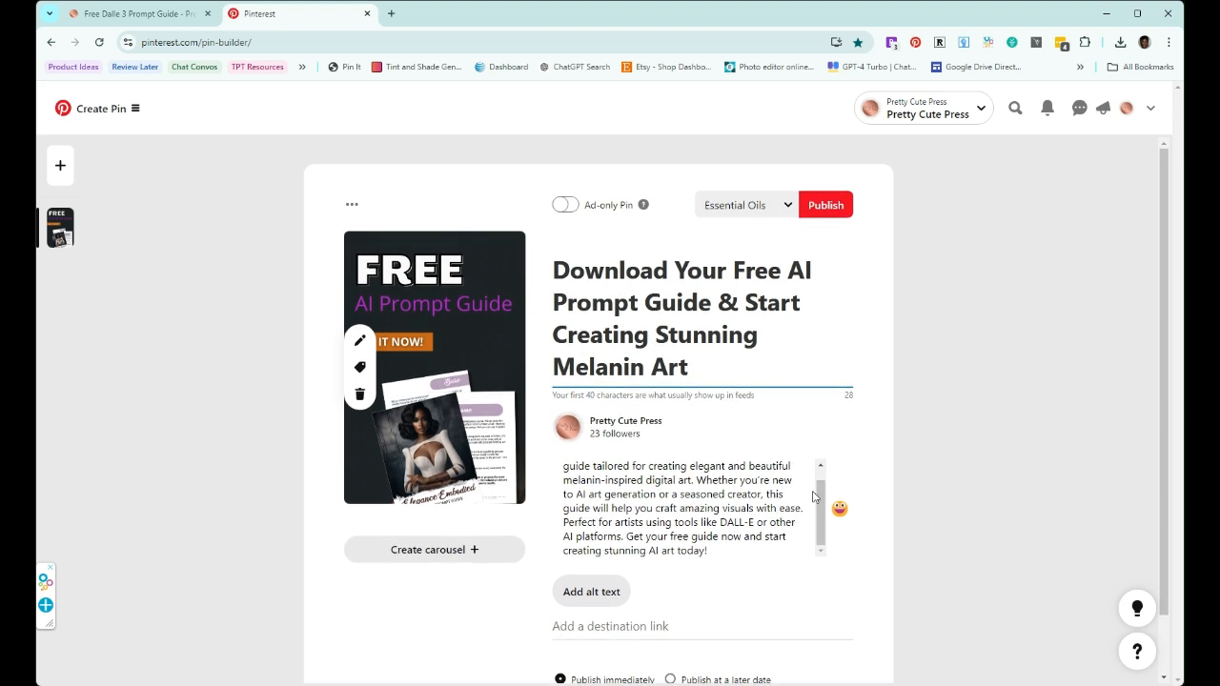
- Split the description into separate paragraphs before "Whether you're new to AI art generation" and before "Get your free guide now"
scroll(833, 482, up, 2)
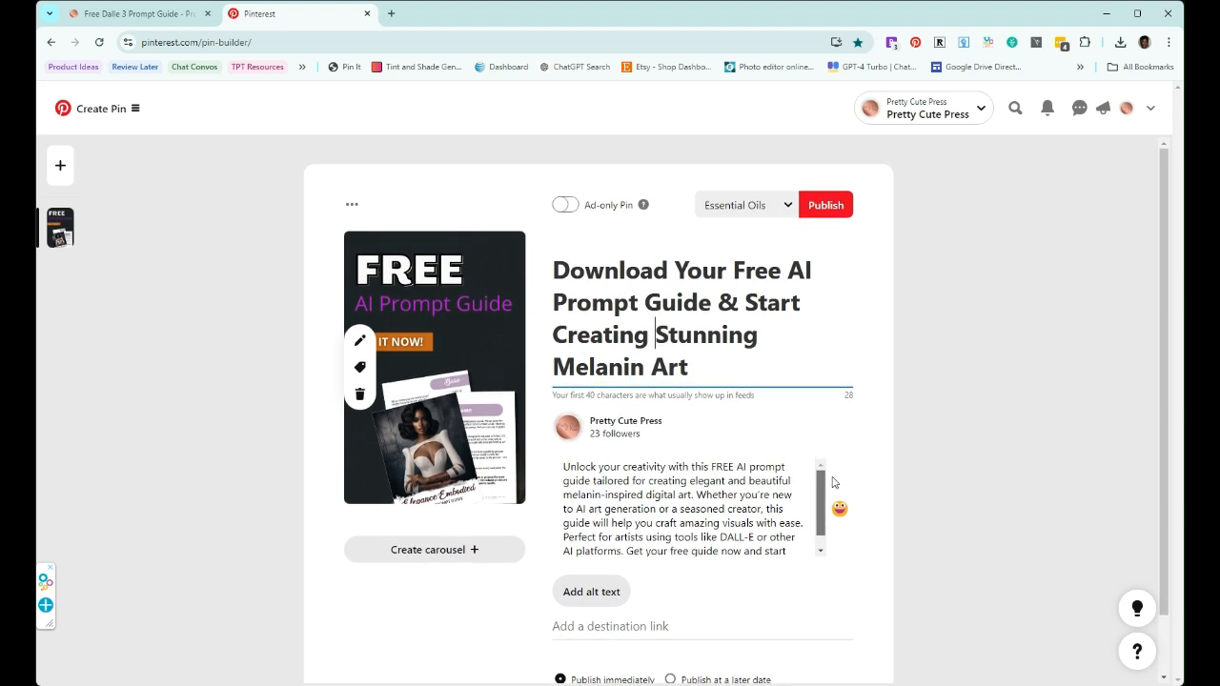
click(695, 494)
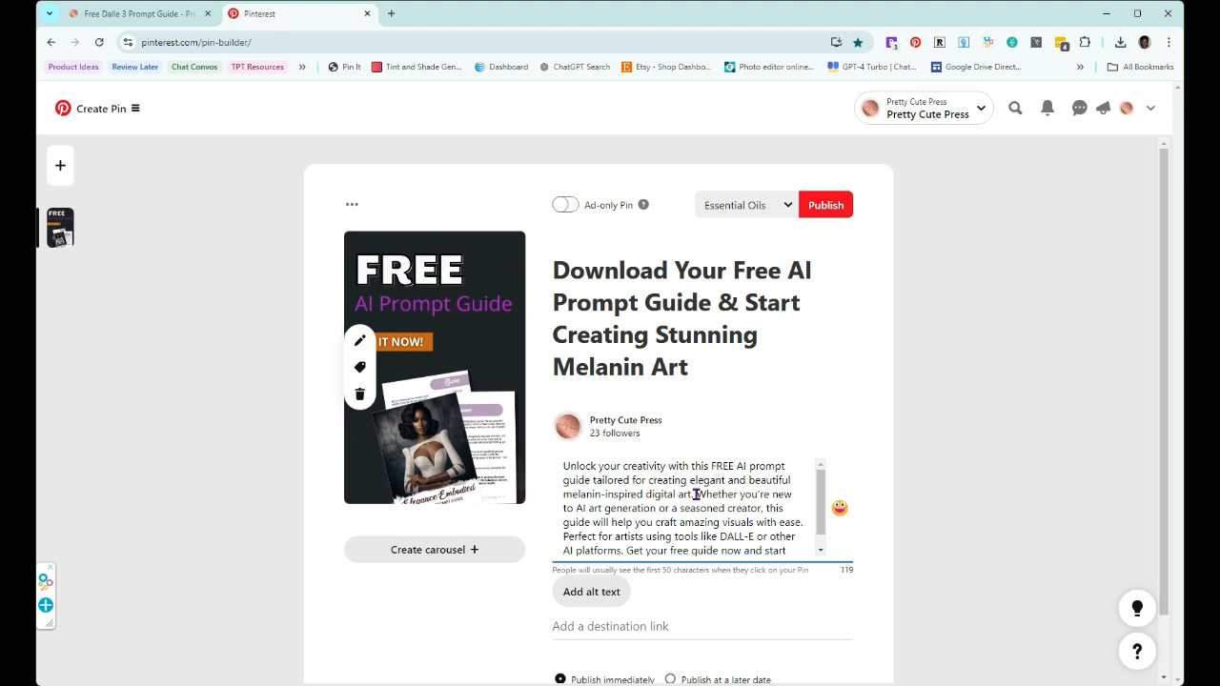
key(Return)
key(Return)
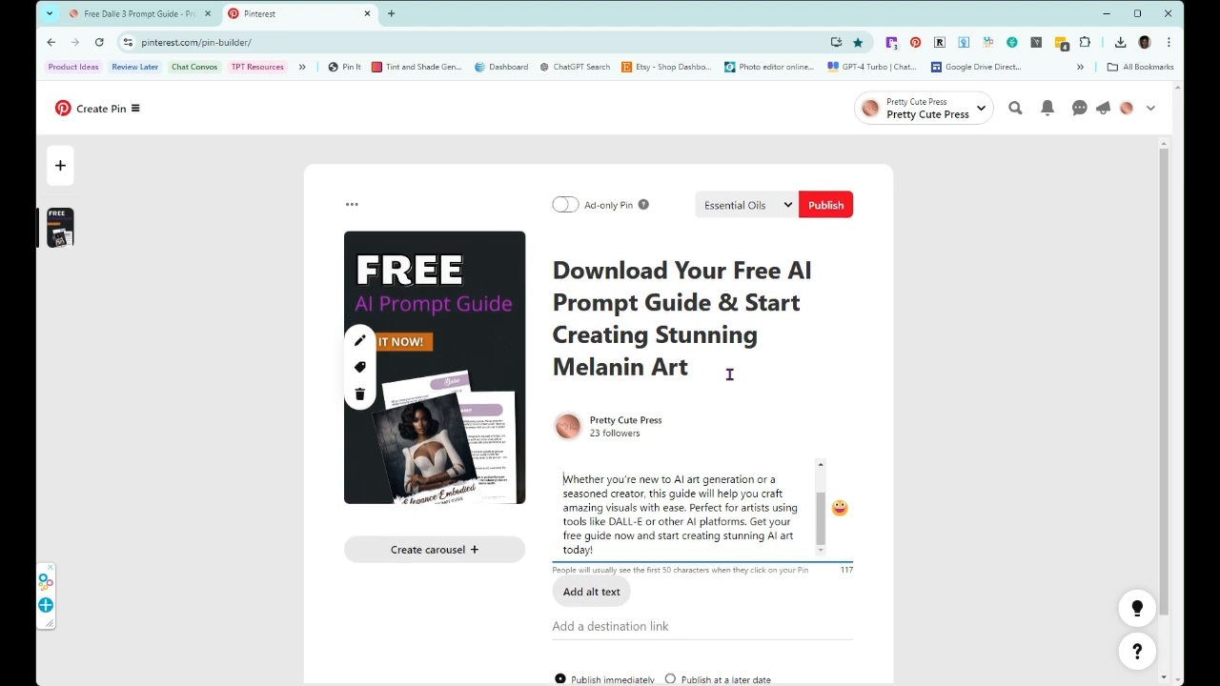
click(751, 519)
key(Return)
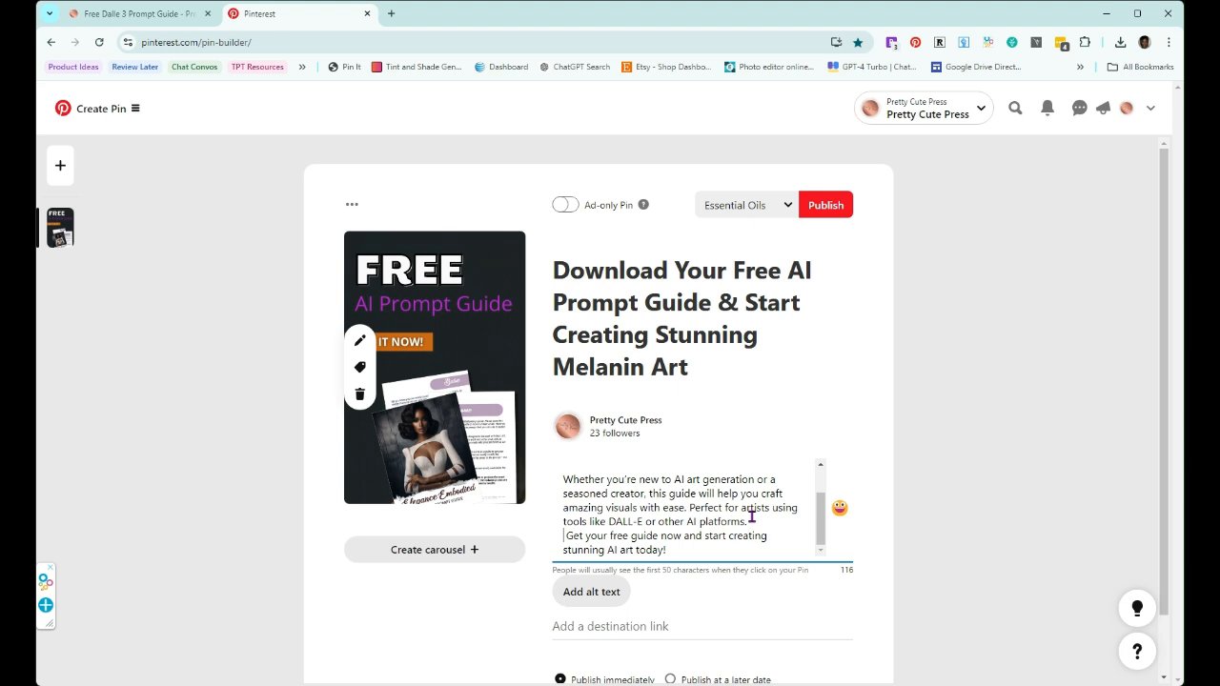
key(Delete)
key(Return)
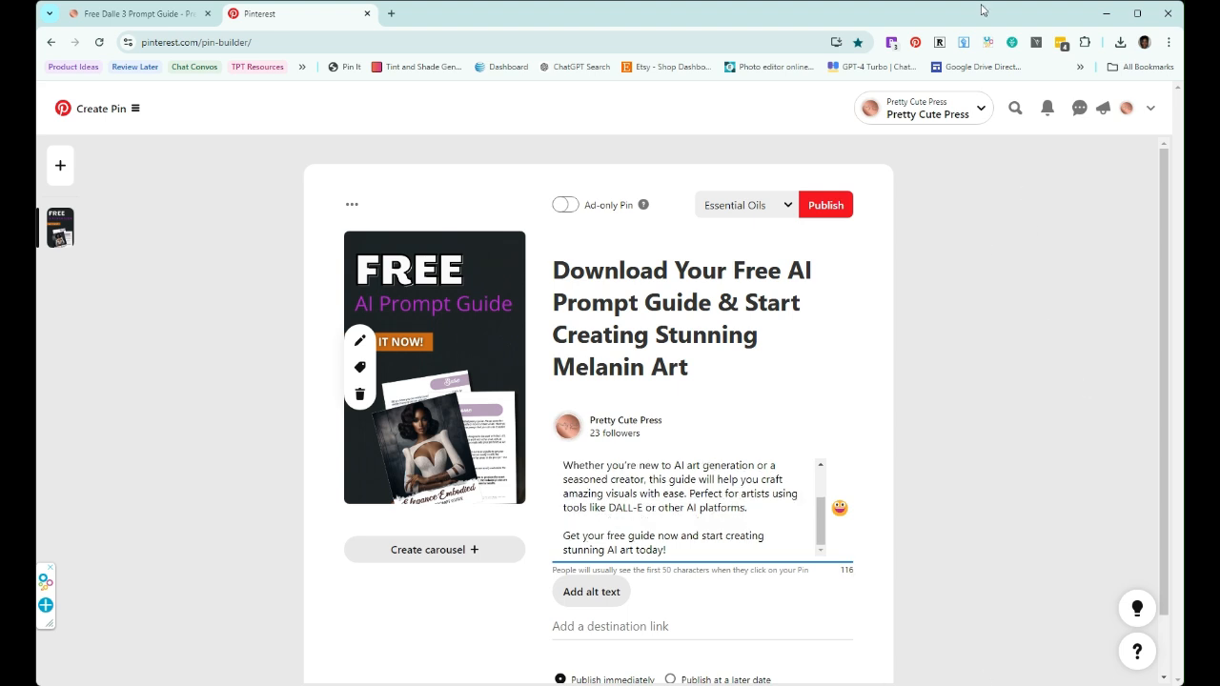
click(133, 13)
click(352, 43)
key(ctrl+c)
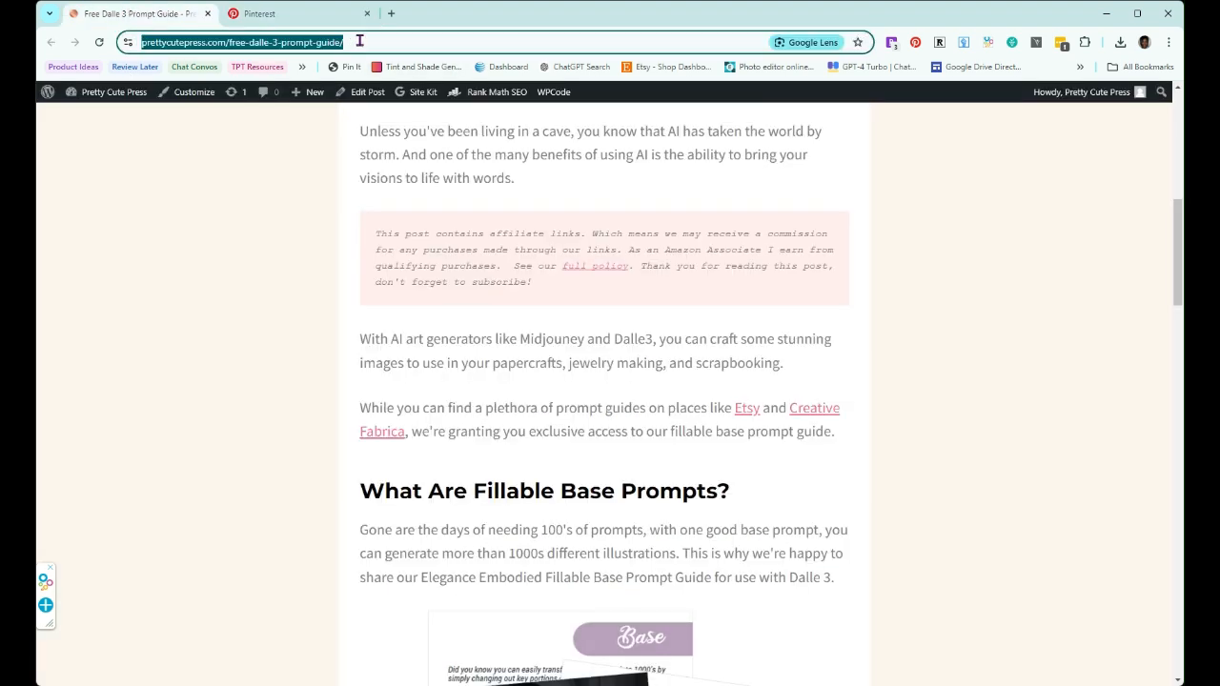
click(315, 19)
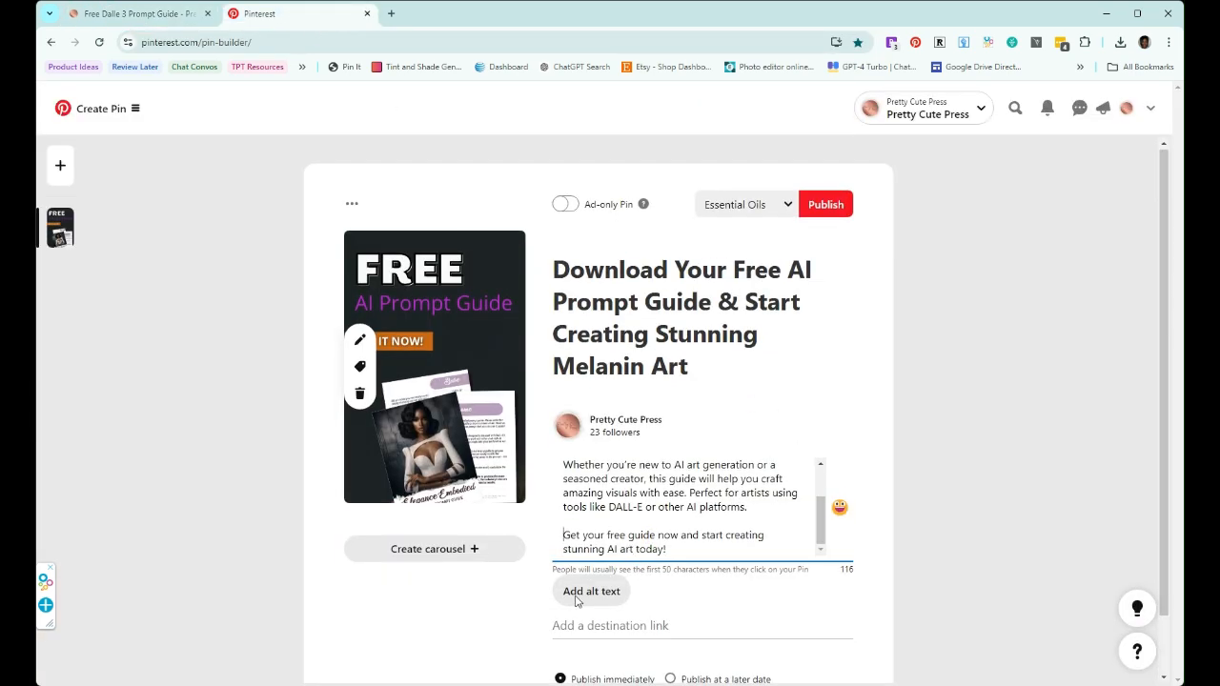
click(521, 621)
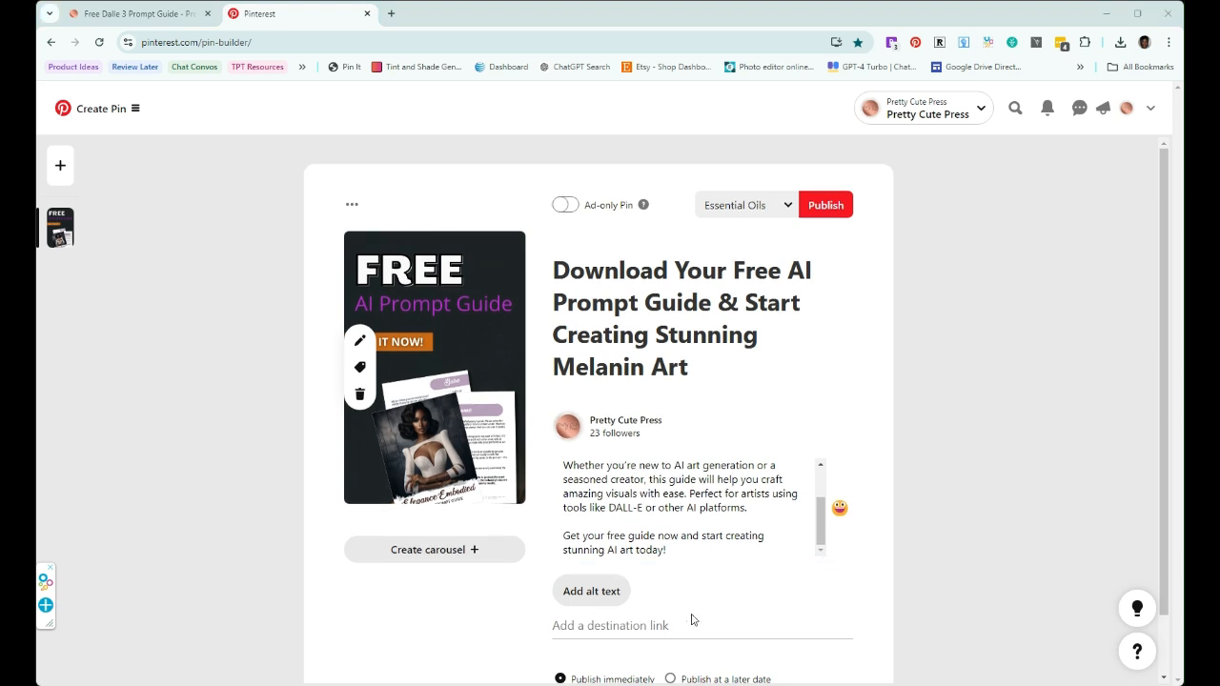
click(583, 629)
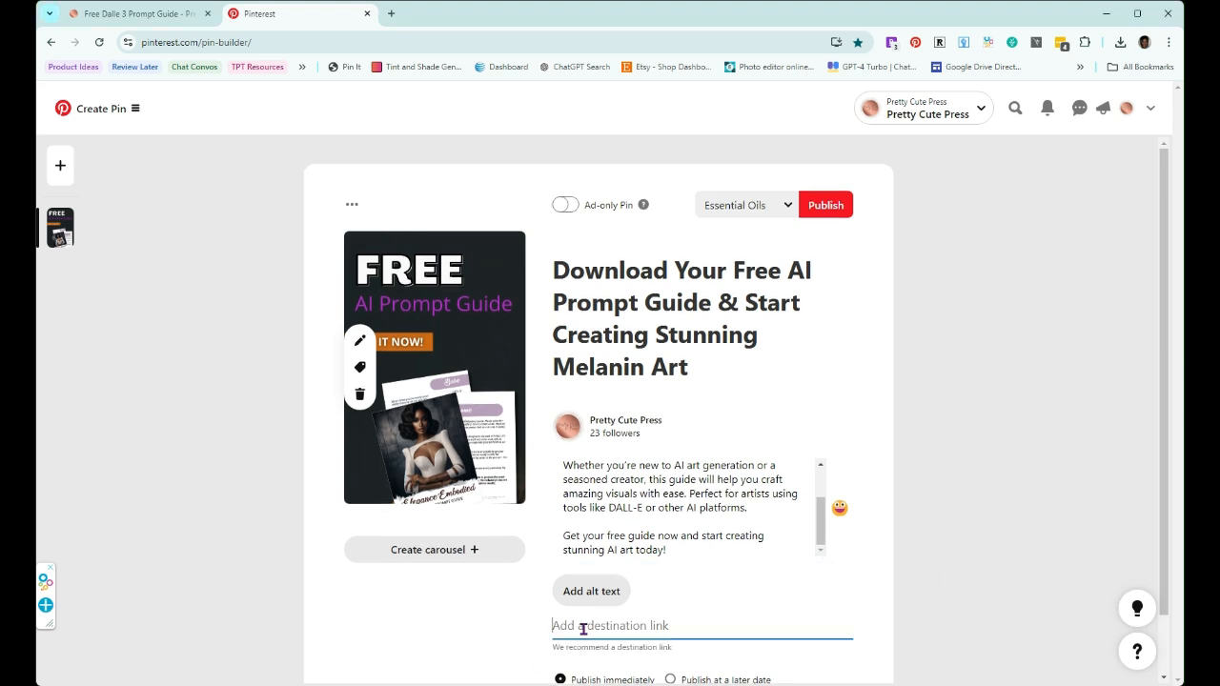
key(ctrl+v)
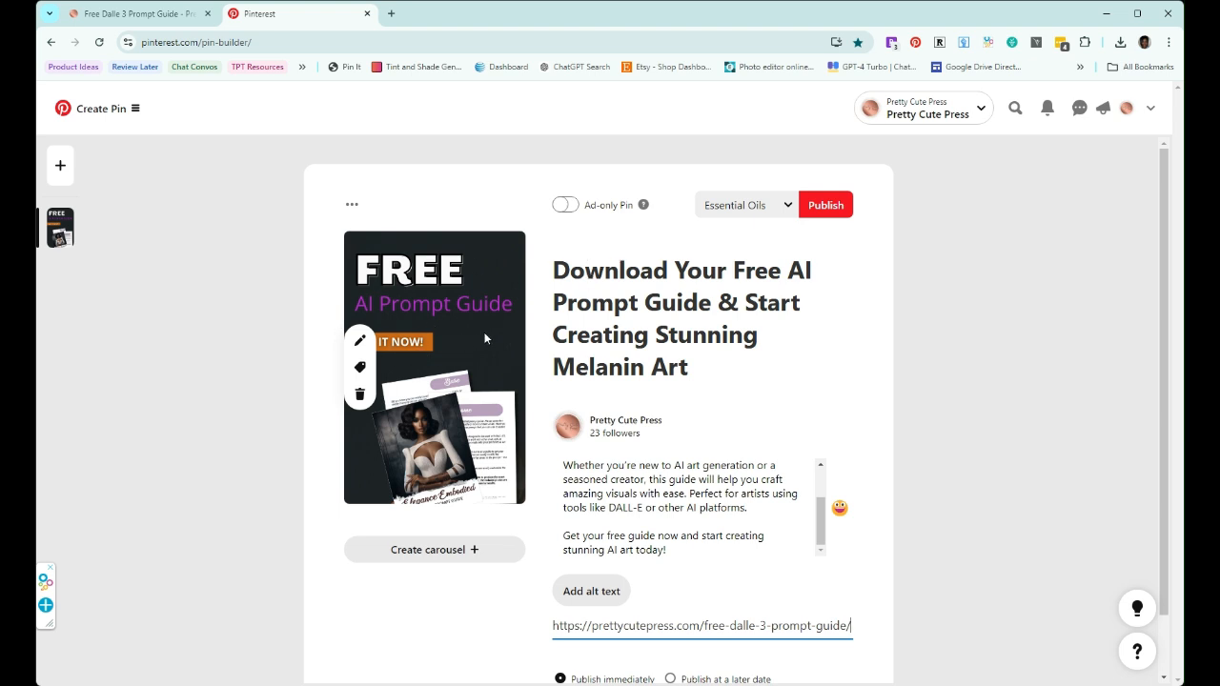
- Assign the Pin to the AI Prompt Guides board
click(785, 206)
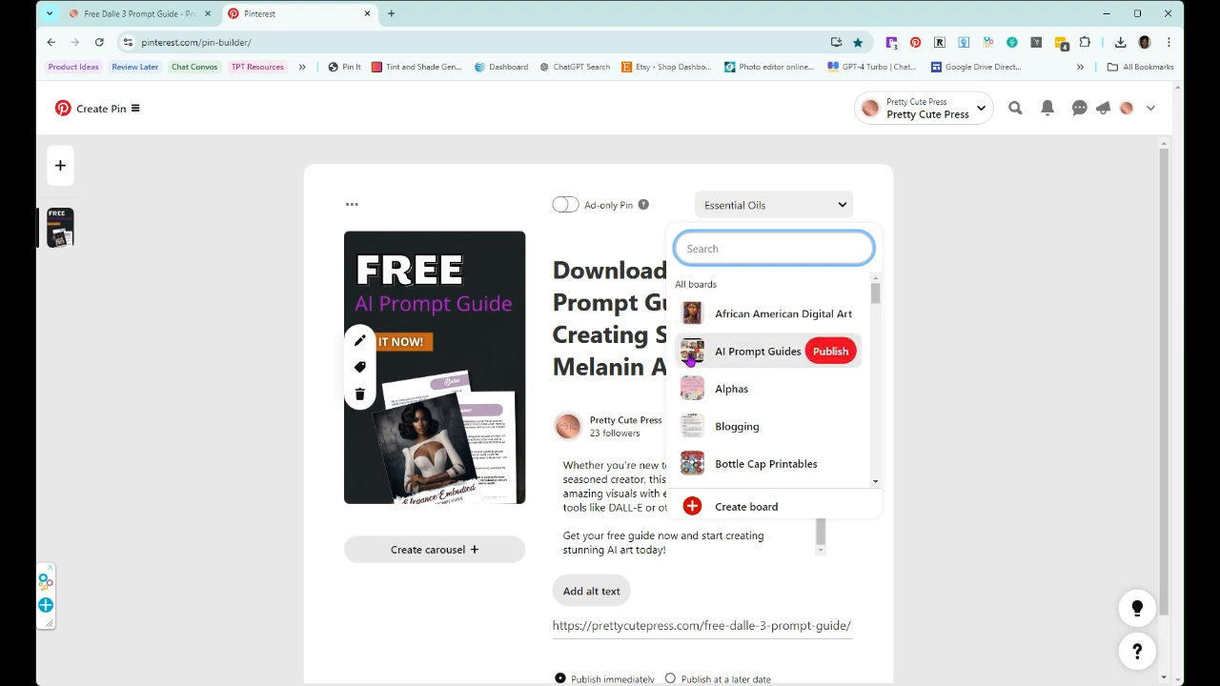
click(692, 359)
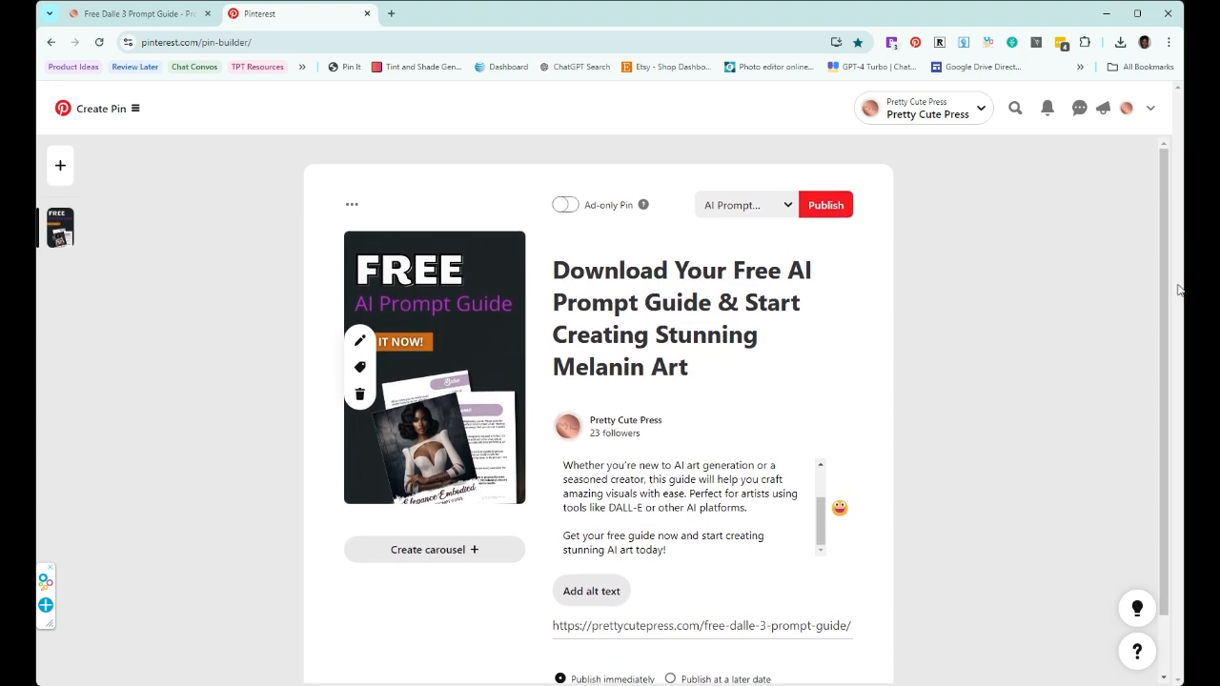
- Choose to publish the Pin at a later date instead of immediately
double_click(973, 19)
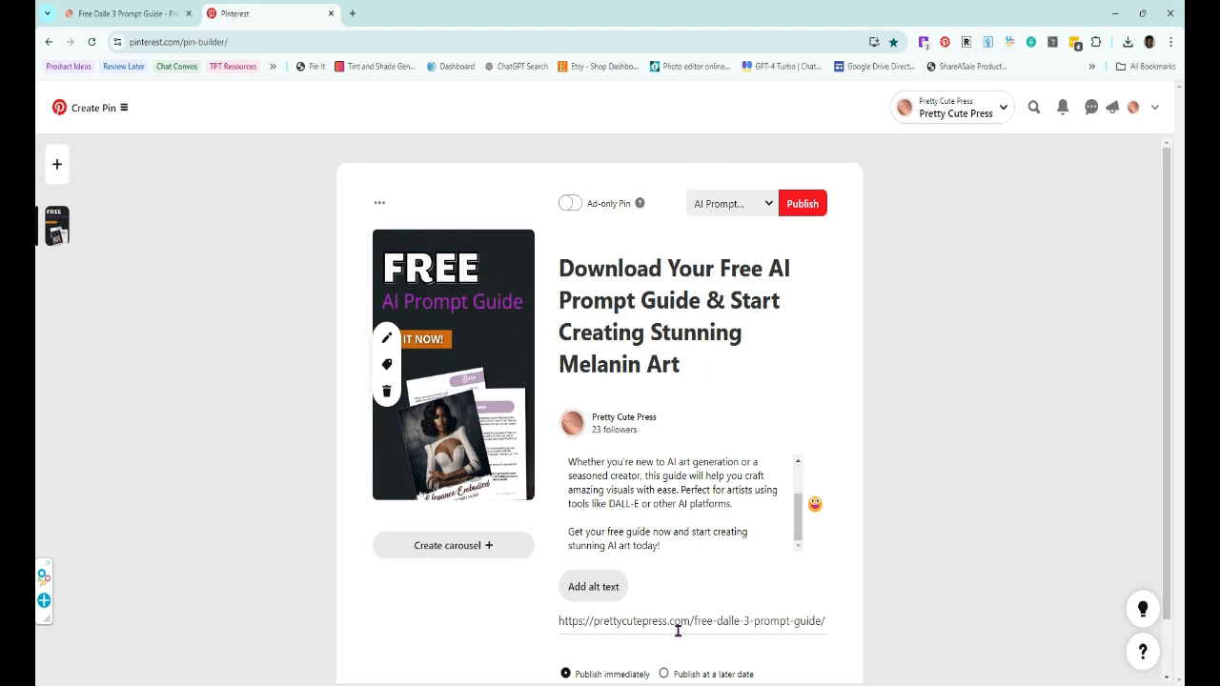
click(663, 675)
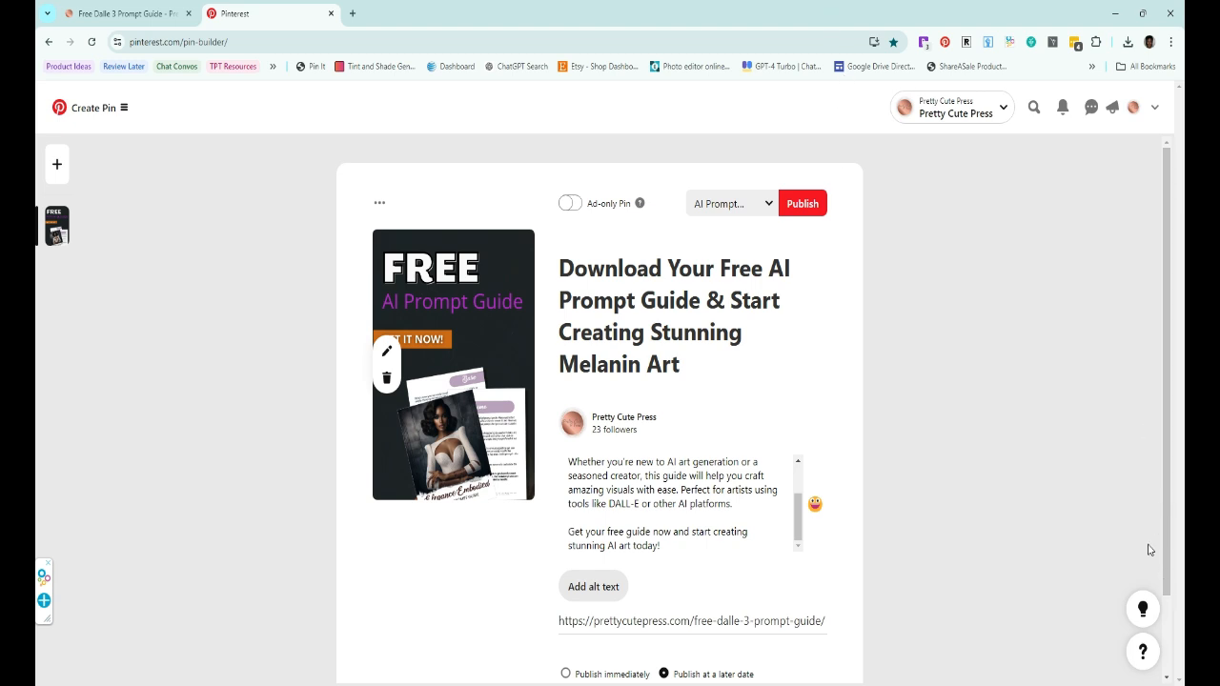
scroll(865, 593, down, 2)
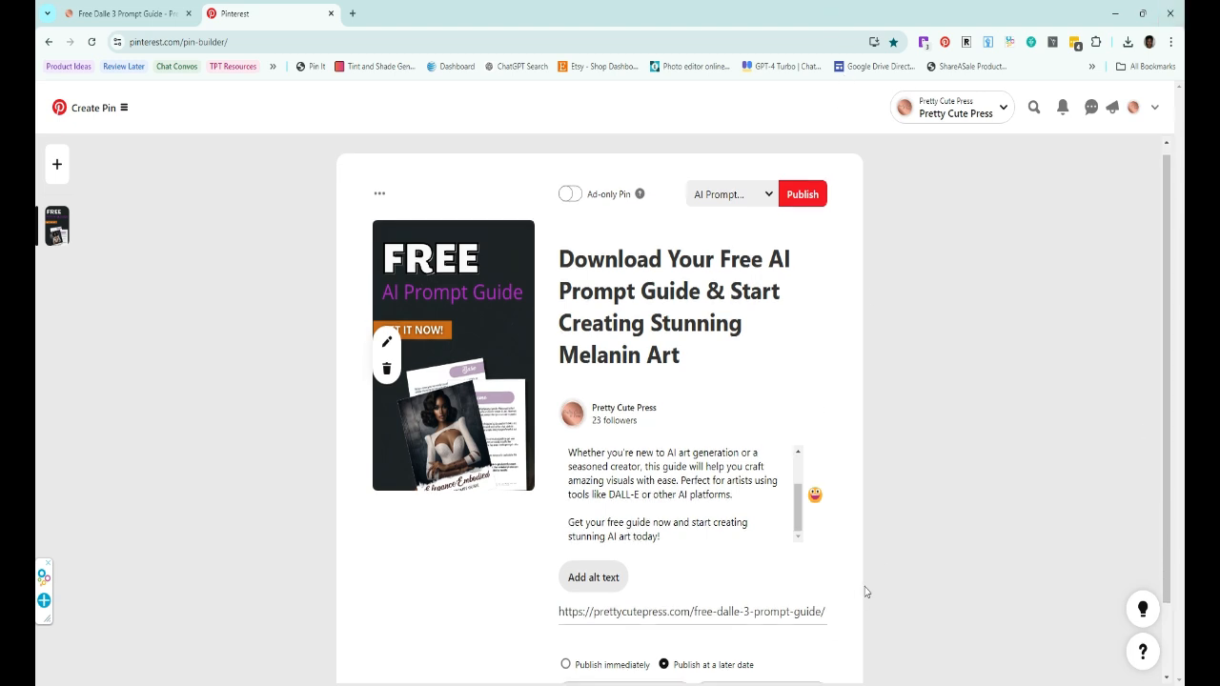
click(1167, 680)
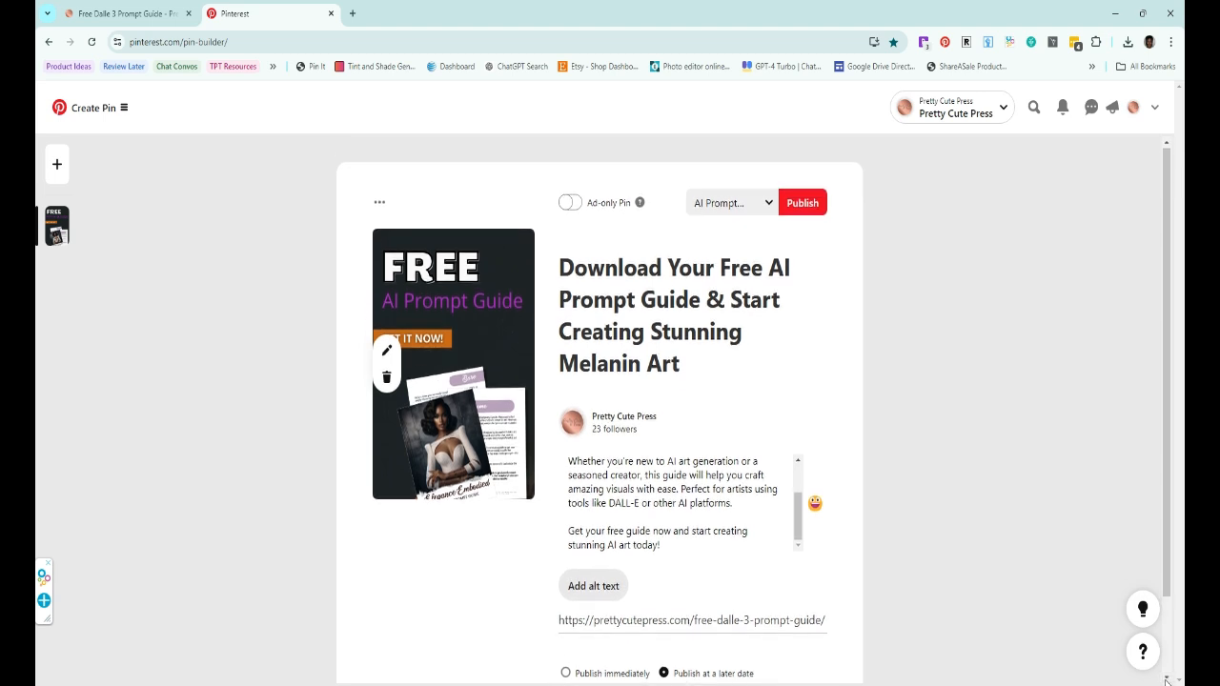
click(1142, 14)
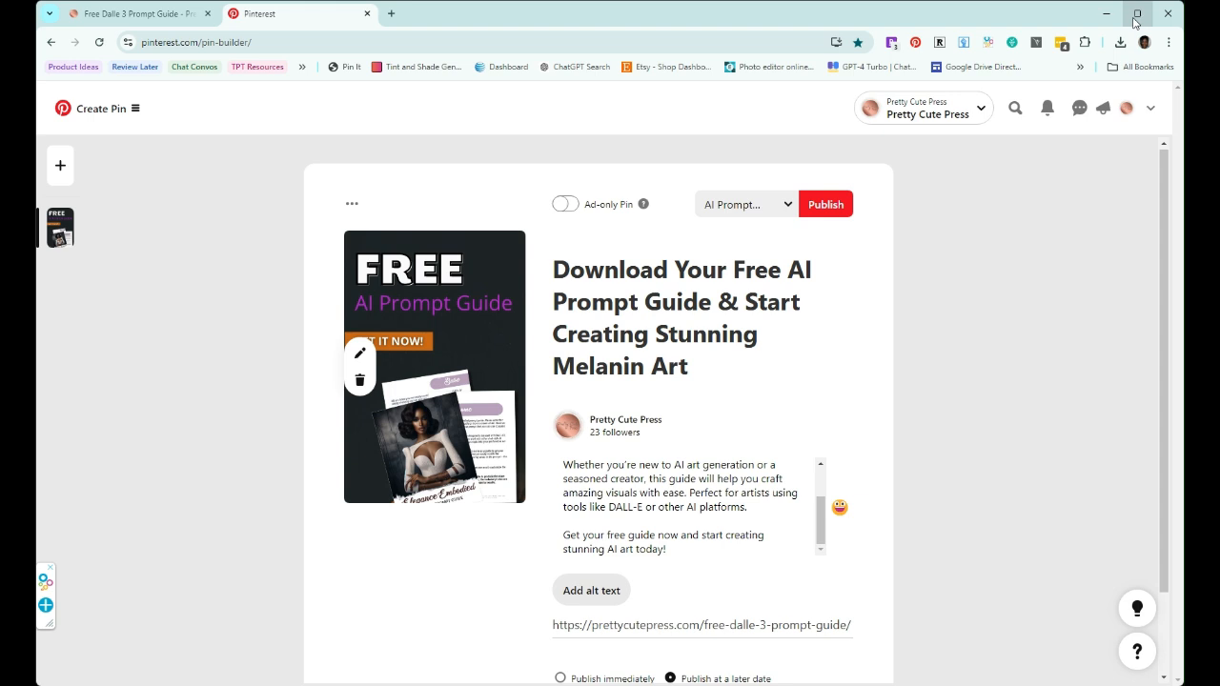
scroll(796, 617, down, 1)
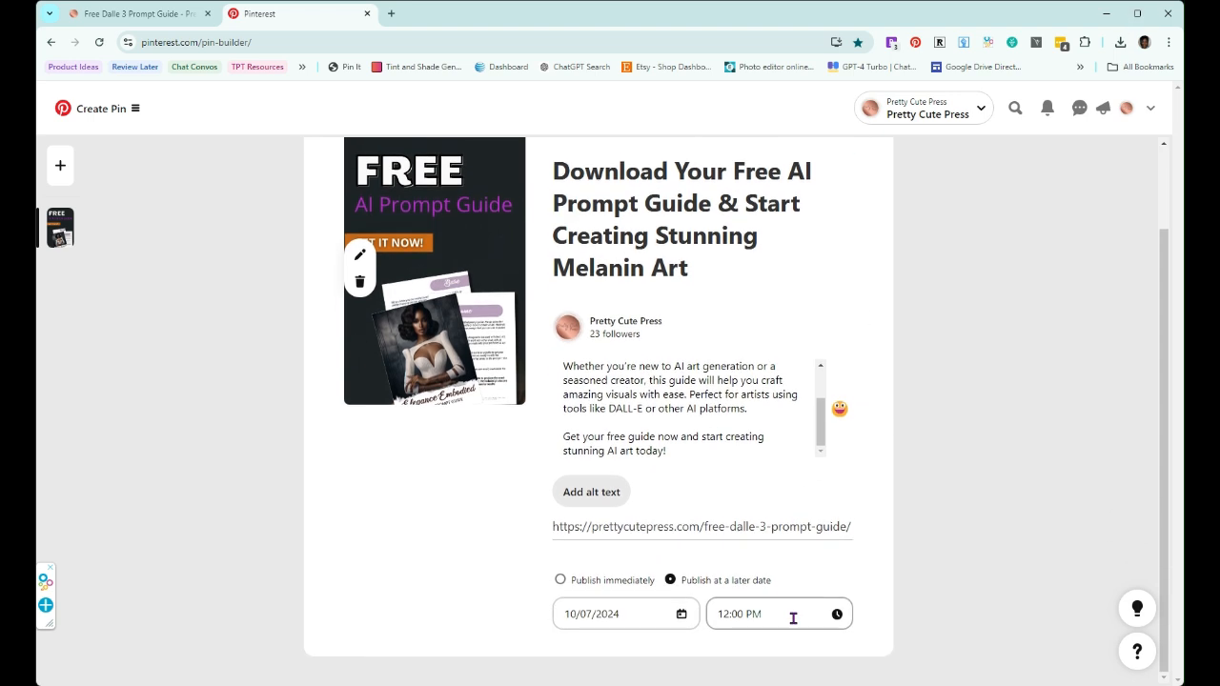
- Schedule the Pin's publication for 10/12/2024 at 10:00 AM
click(682, 618)
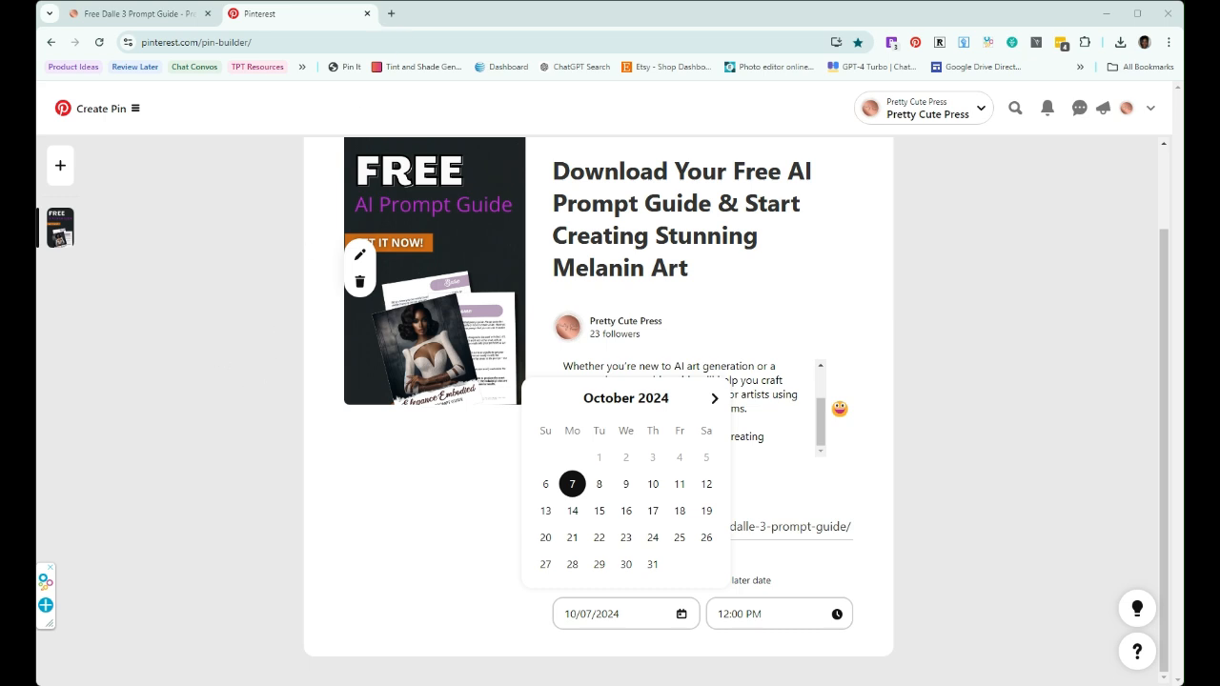
click(1151, 19)
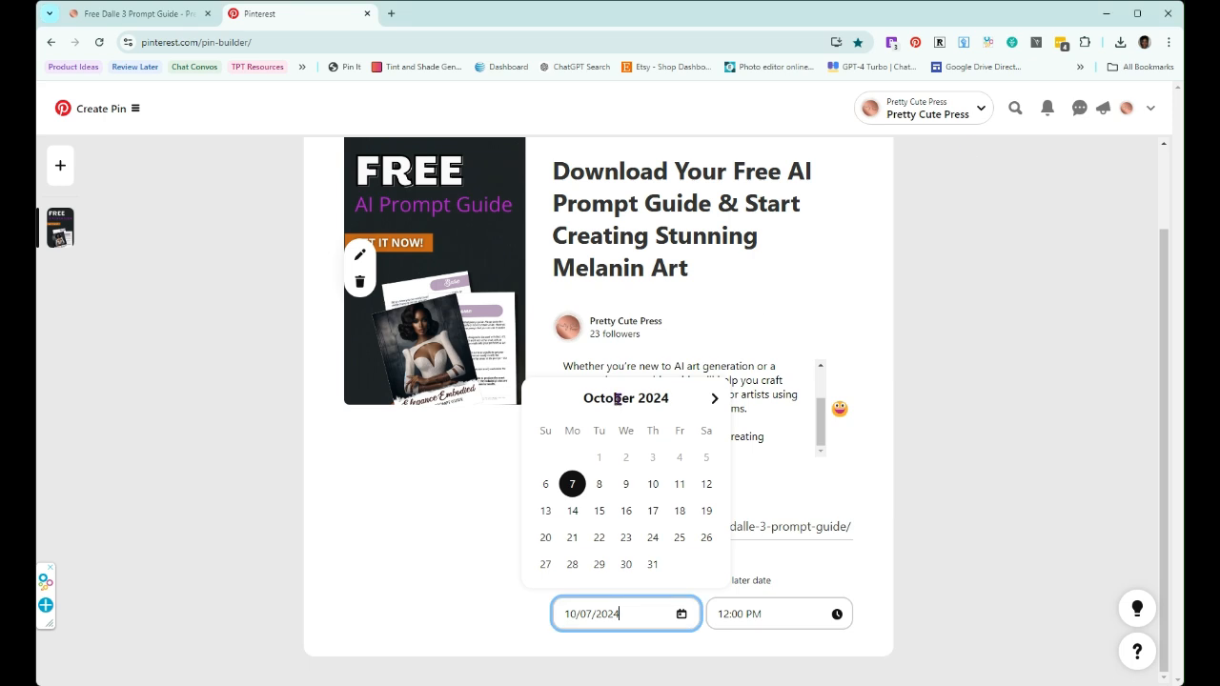
click(706, 485)
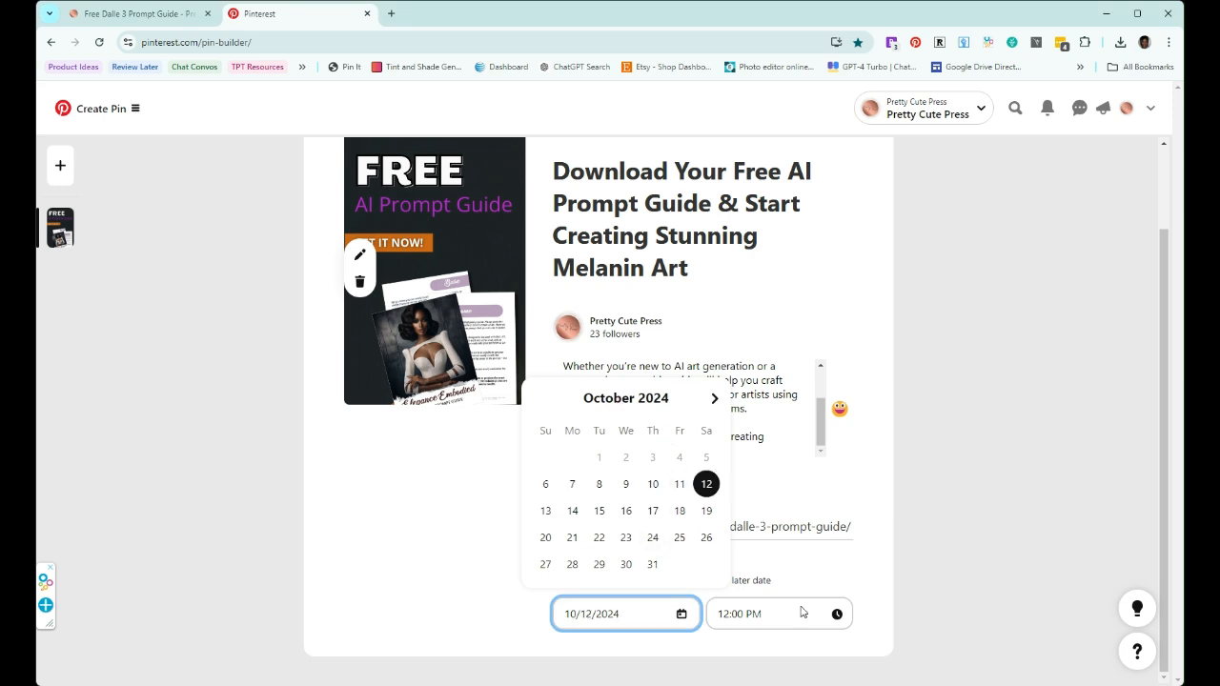
click(797, 616)
drag(835, 419, 837, 485)
click(786, 513)
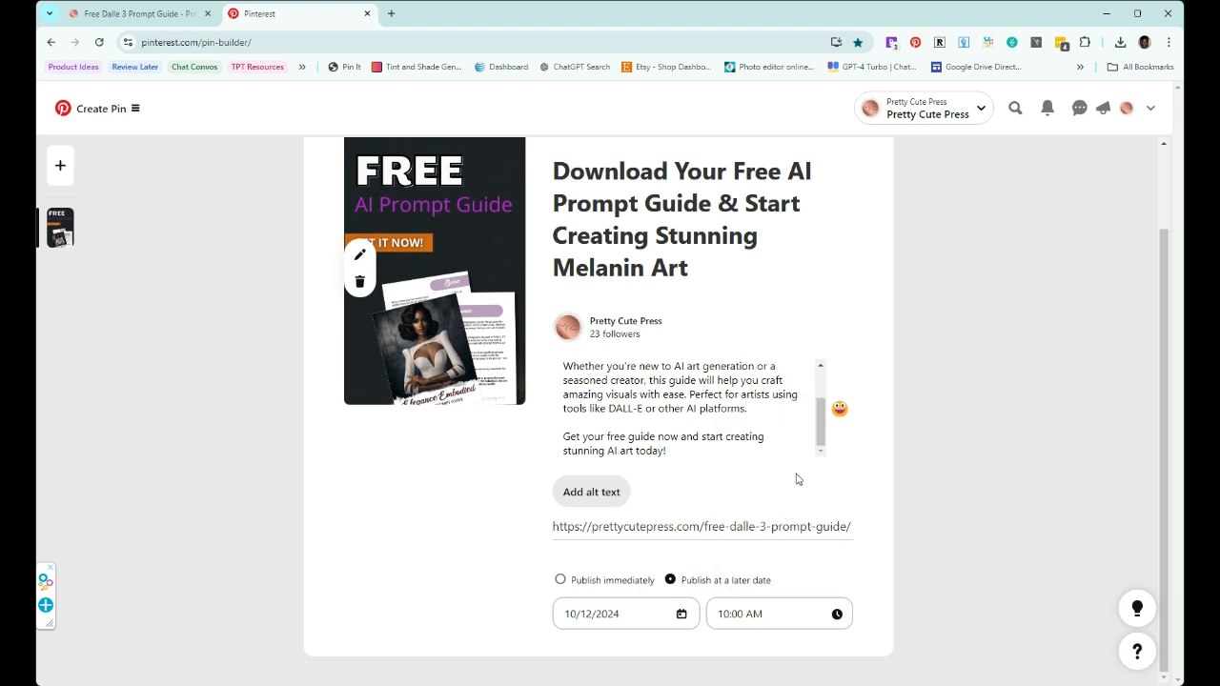
- Submit the finished Pin for its scheduled publication
scroll(667, 644, up, 2)
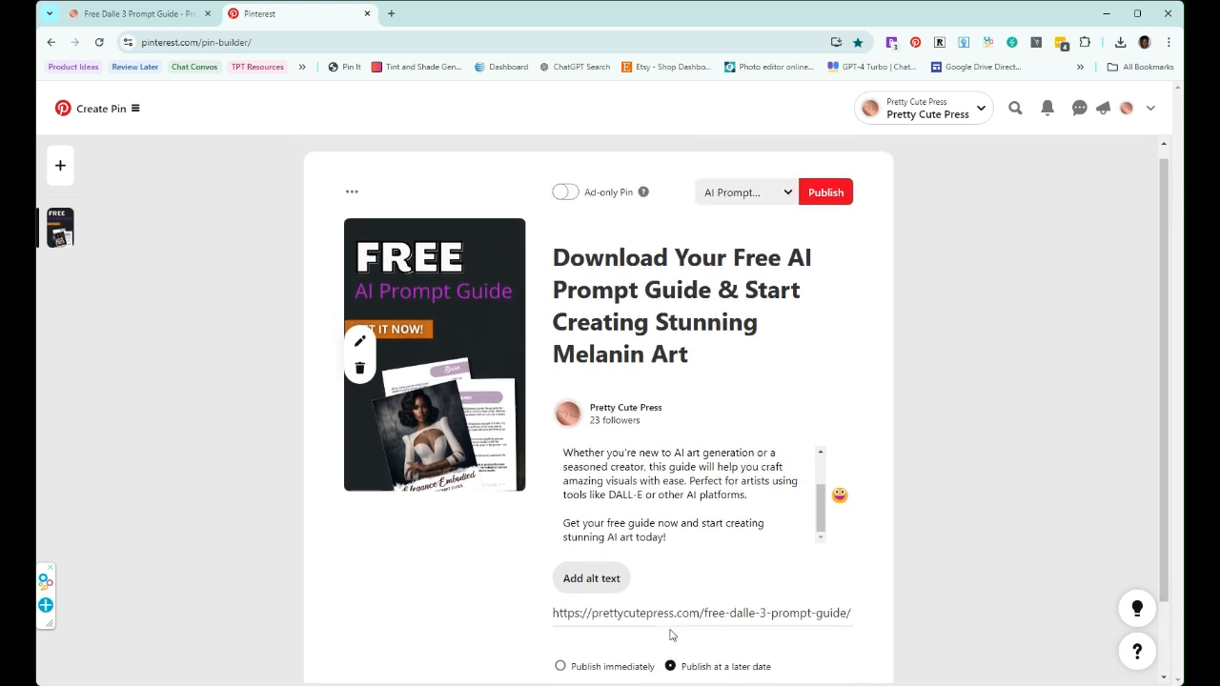
click(829, 211)
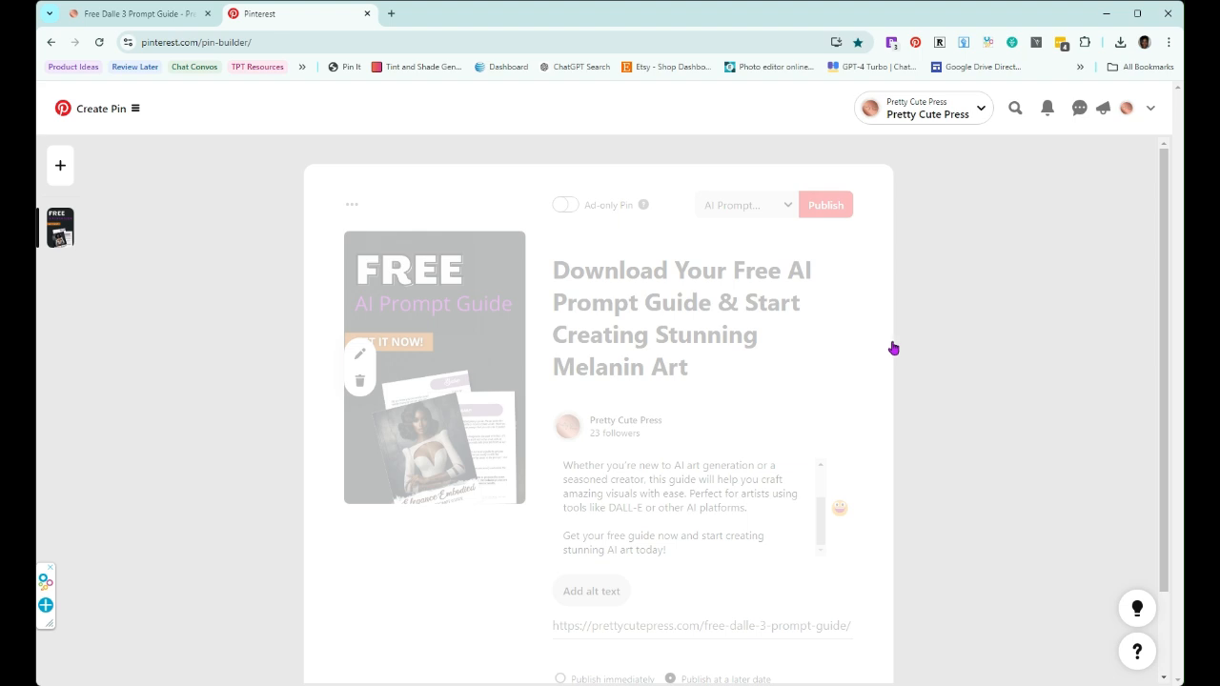
scroll(938, 310, down, 1)
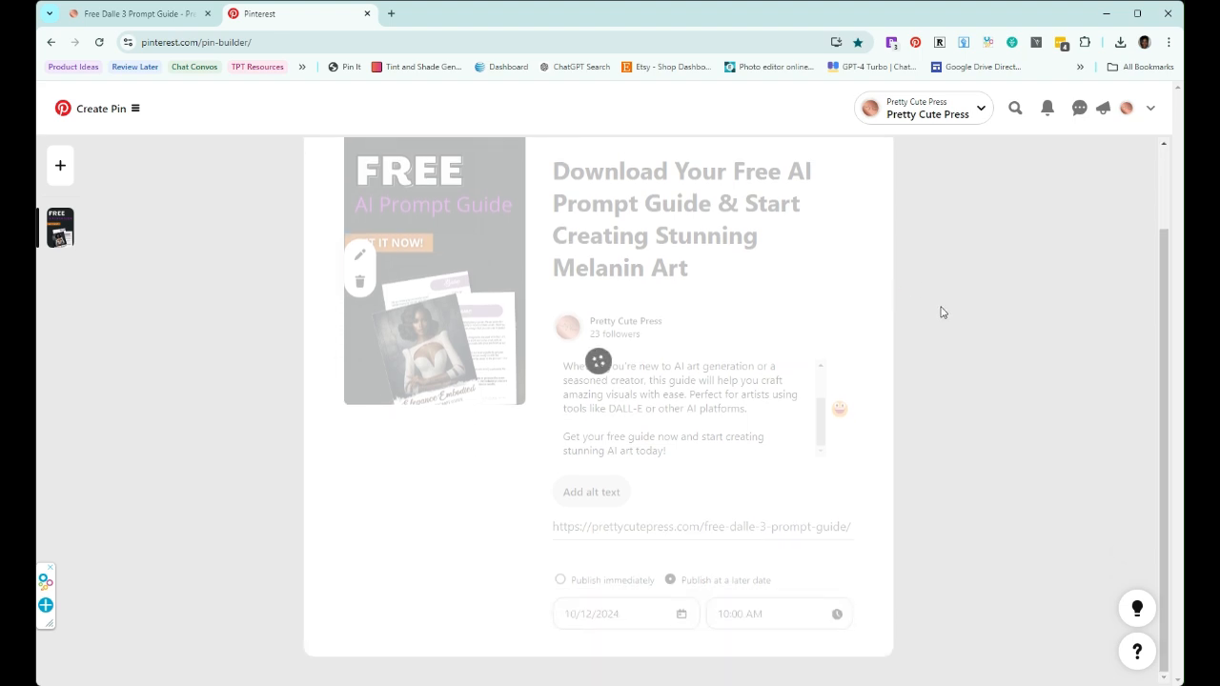